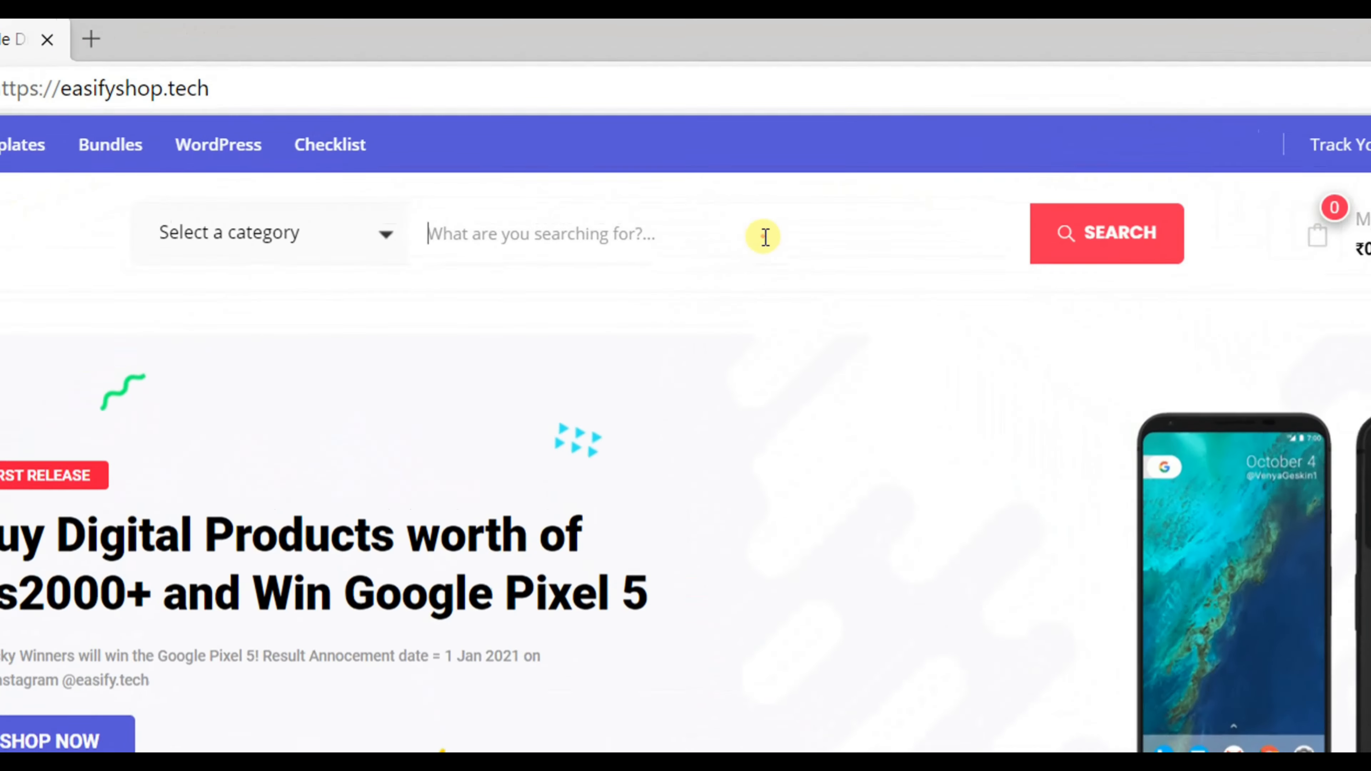
- Search the Easifyshop store for 'cherry cake logo'
click(671, 159)
text(cherry)
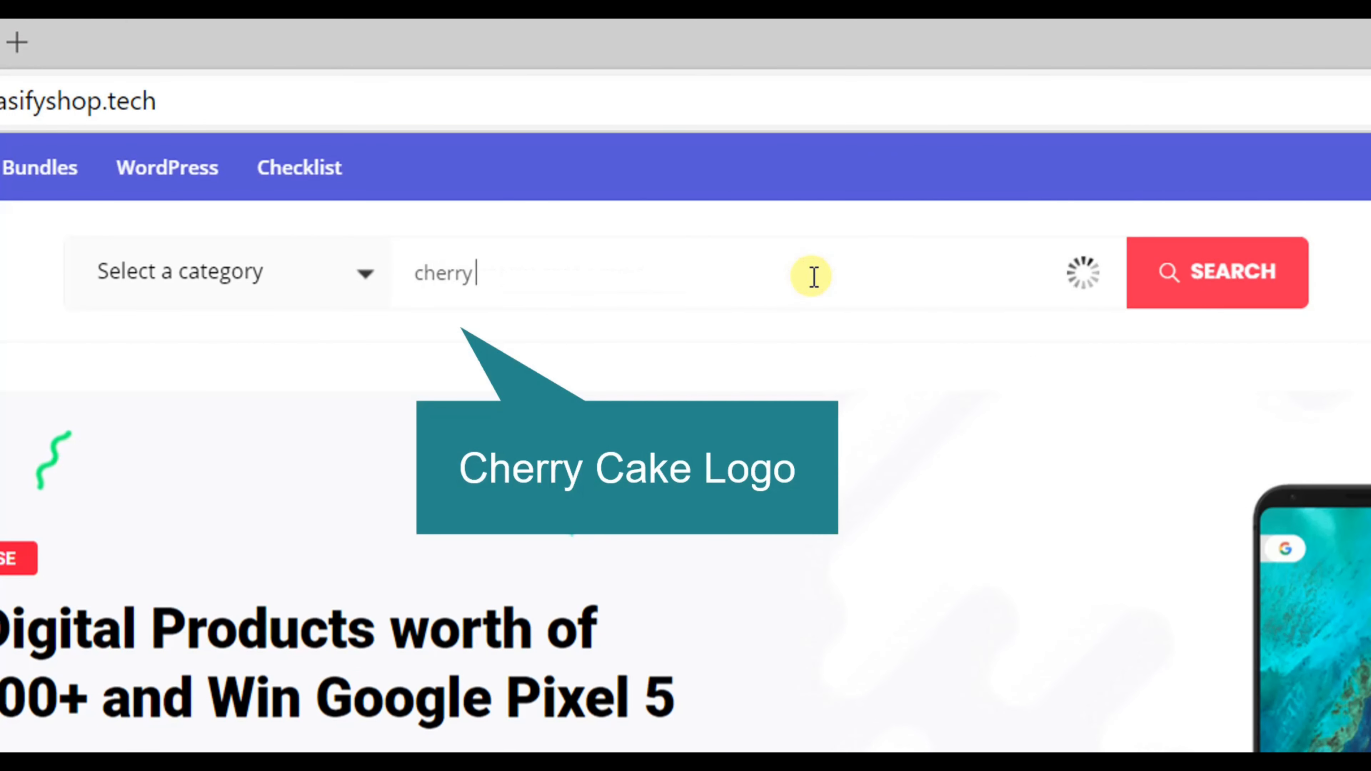
text( cake logo)
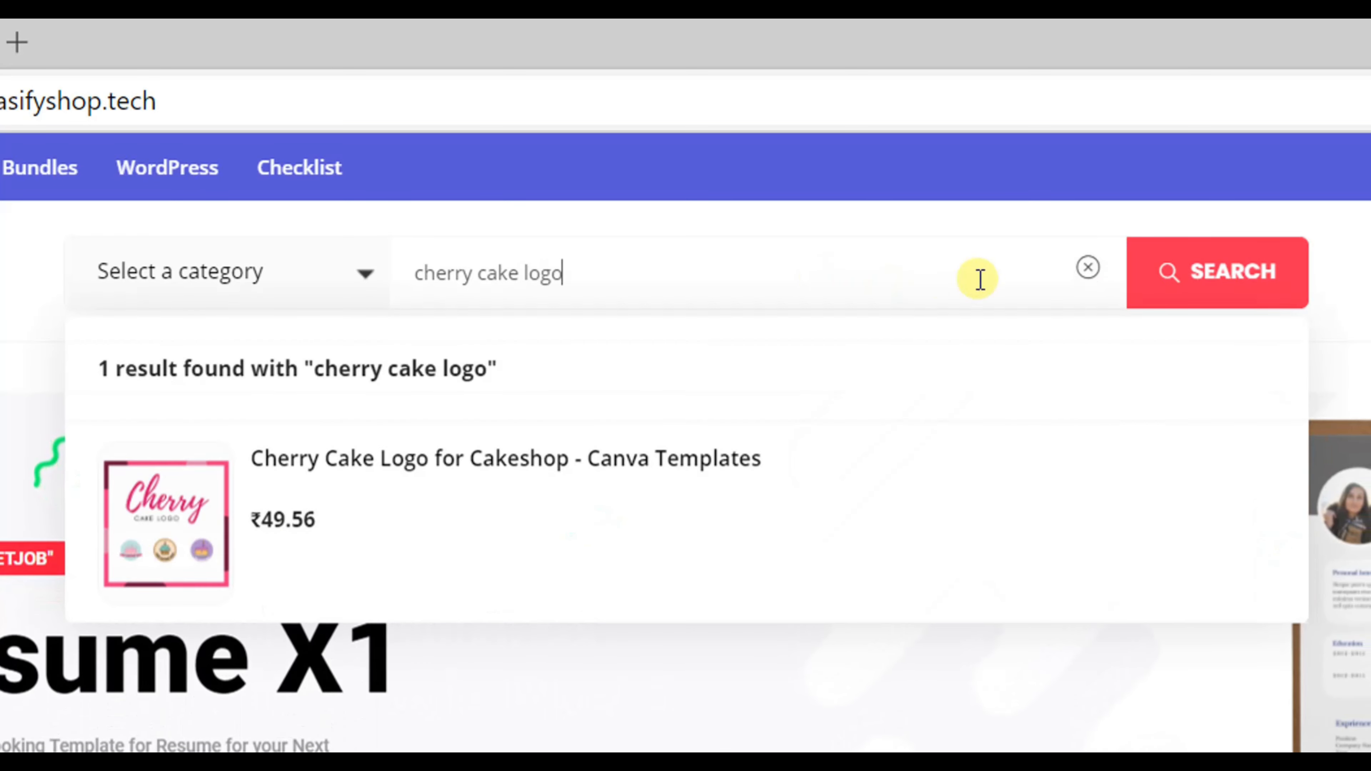
click(1224, 268)
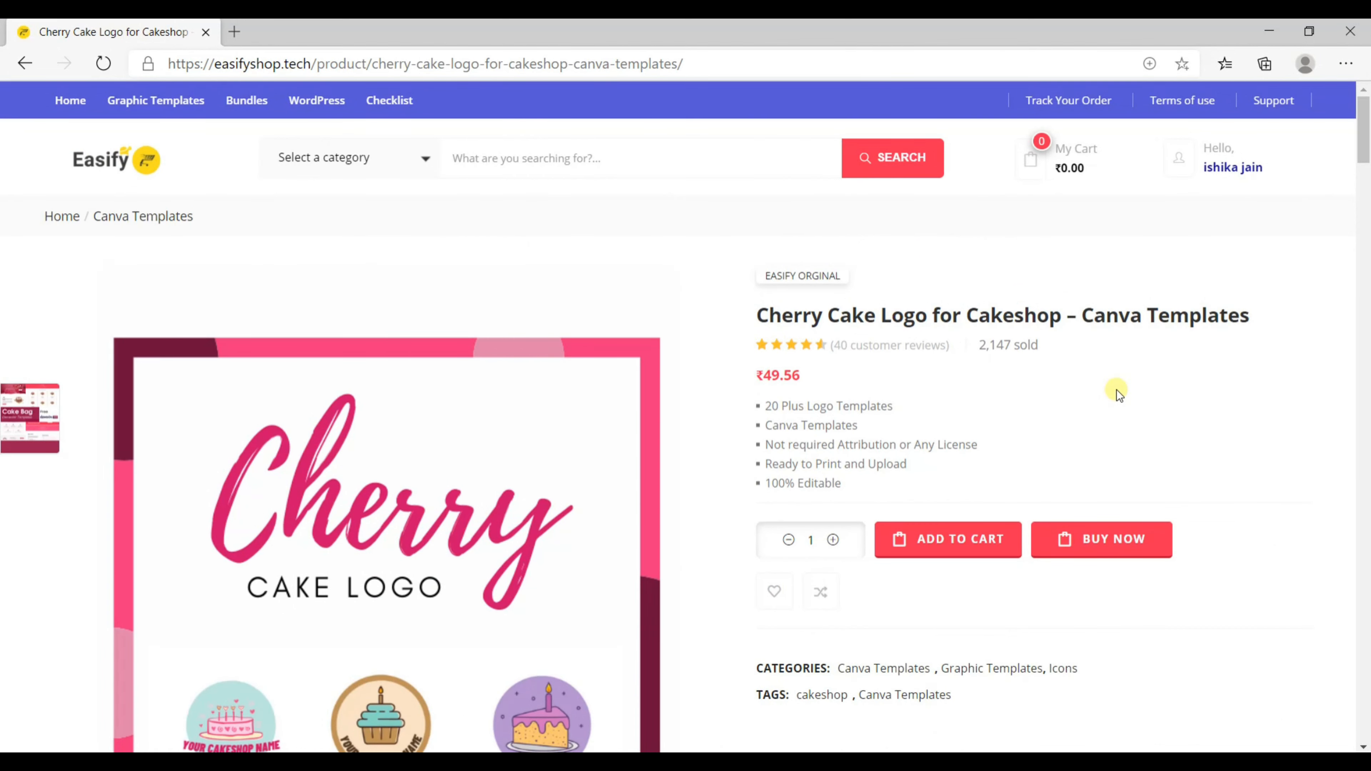
- Buy the Cherry Cake Logo template now and place the order at checkout
click(1116, 541)
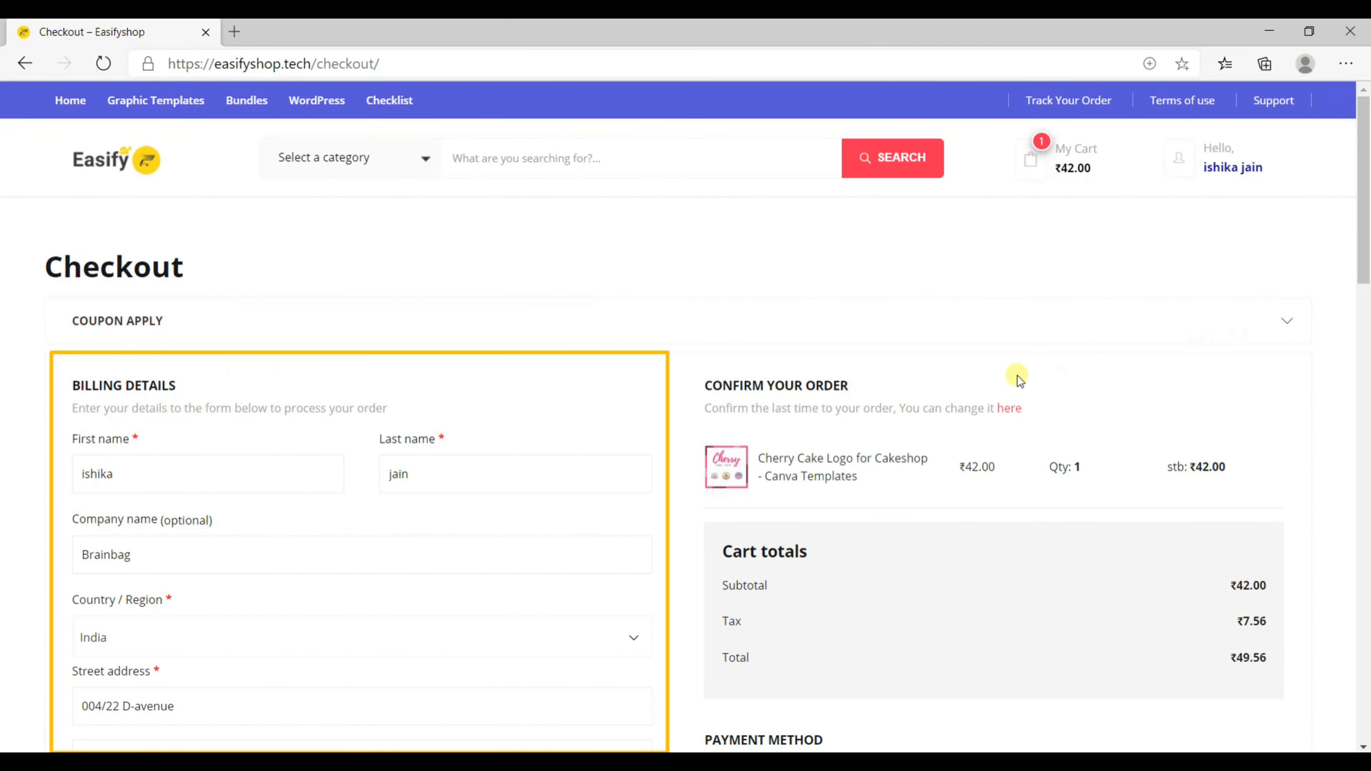
scroll(1160, 303, down, 5)
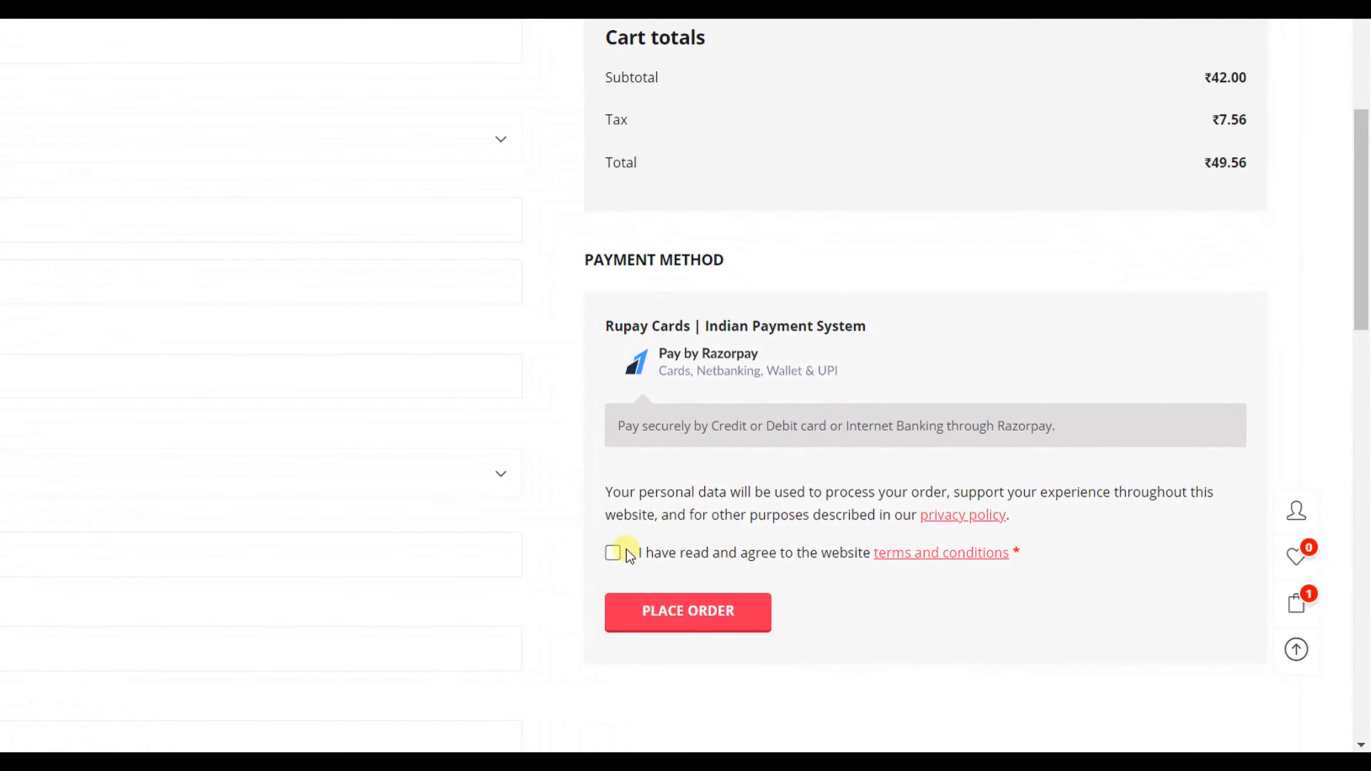
click(671, 621)
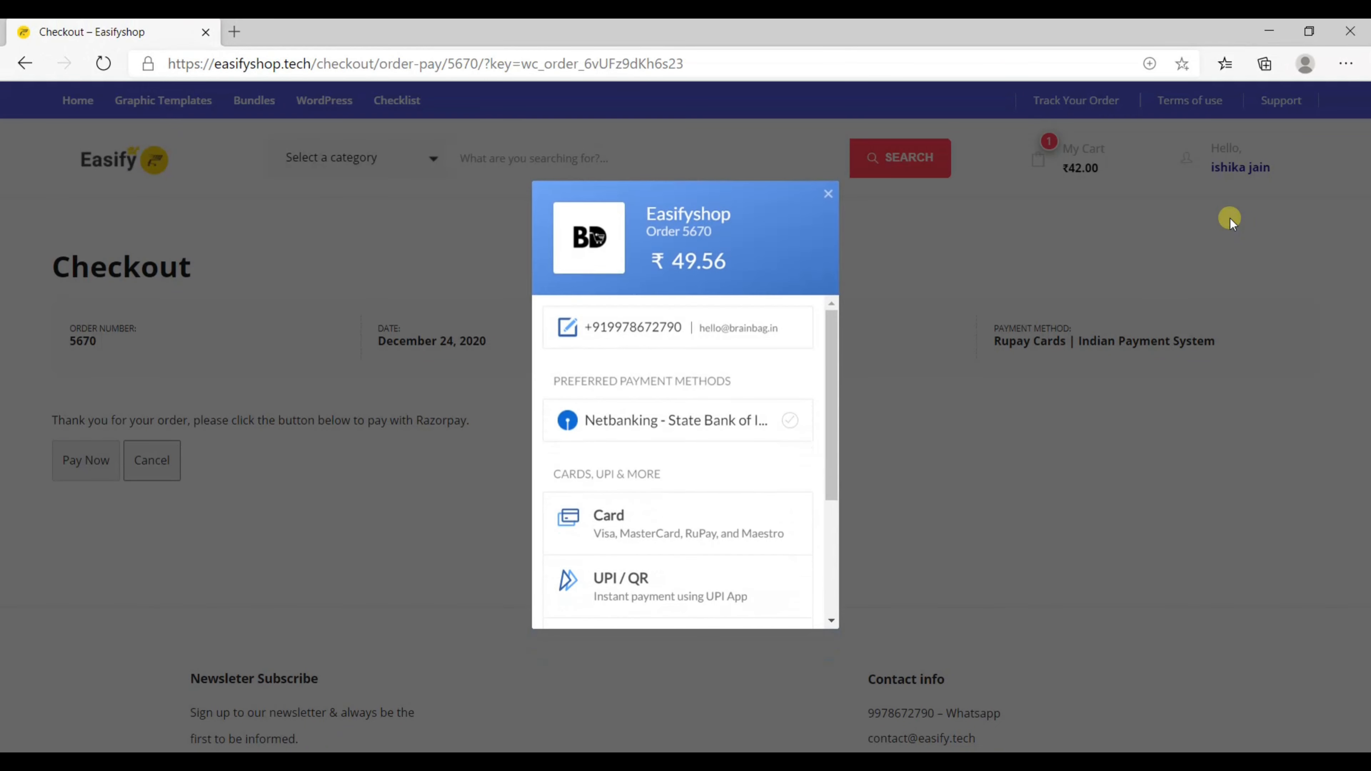
- Pay the ₹49.56 by card, entering the card details and then the verification code
click(735, 511)
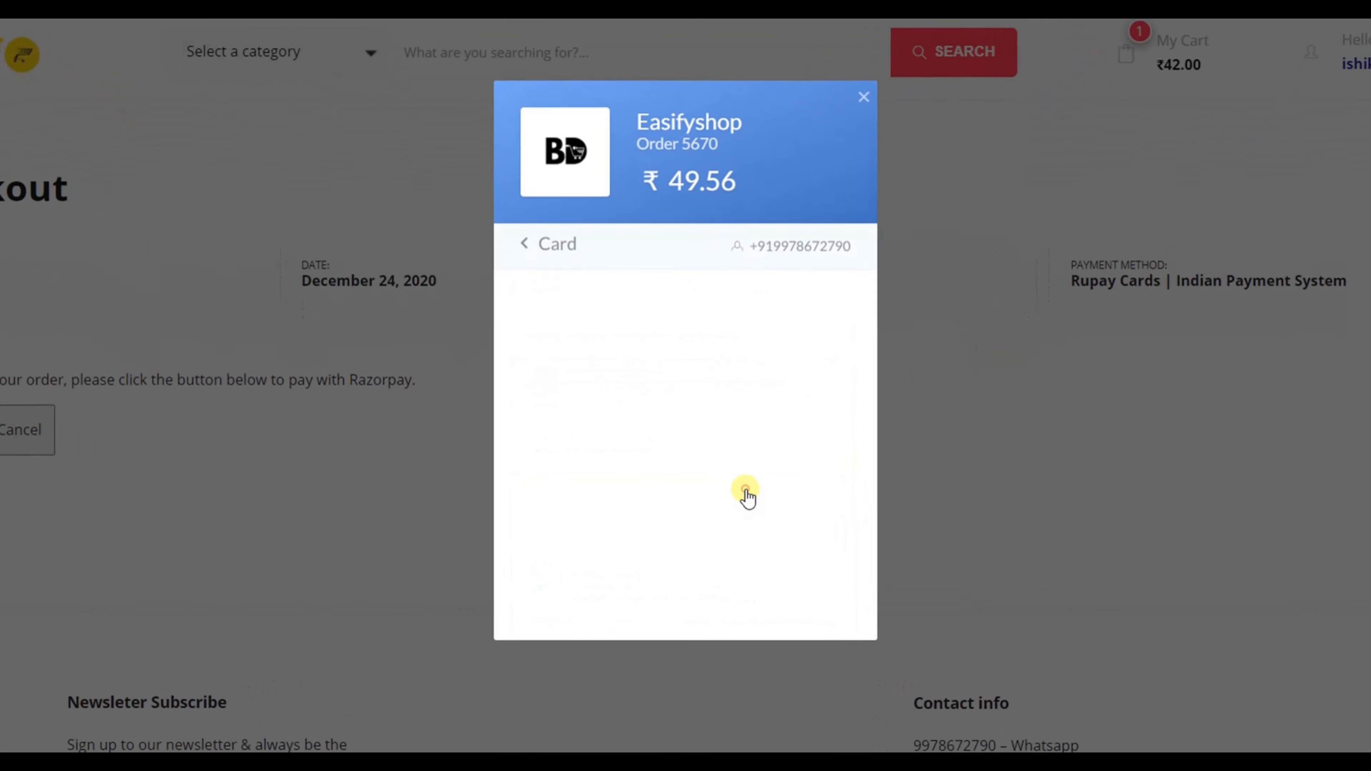
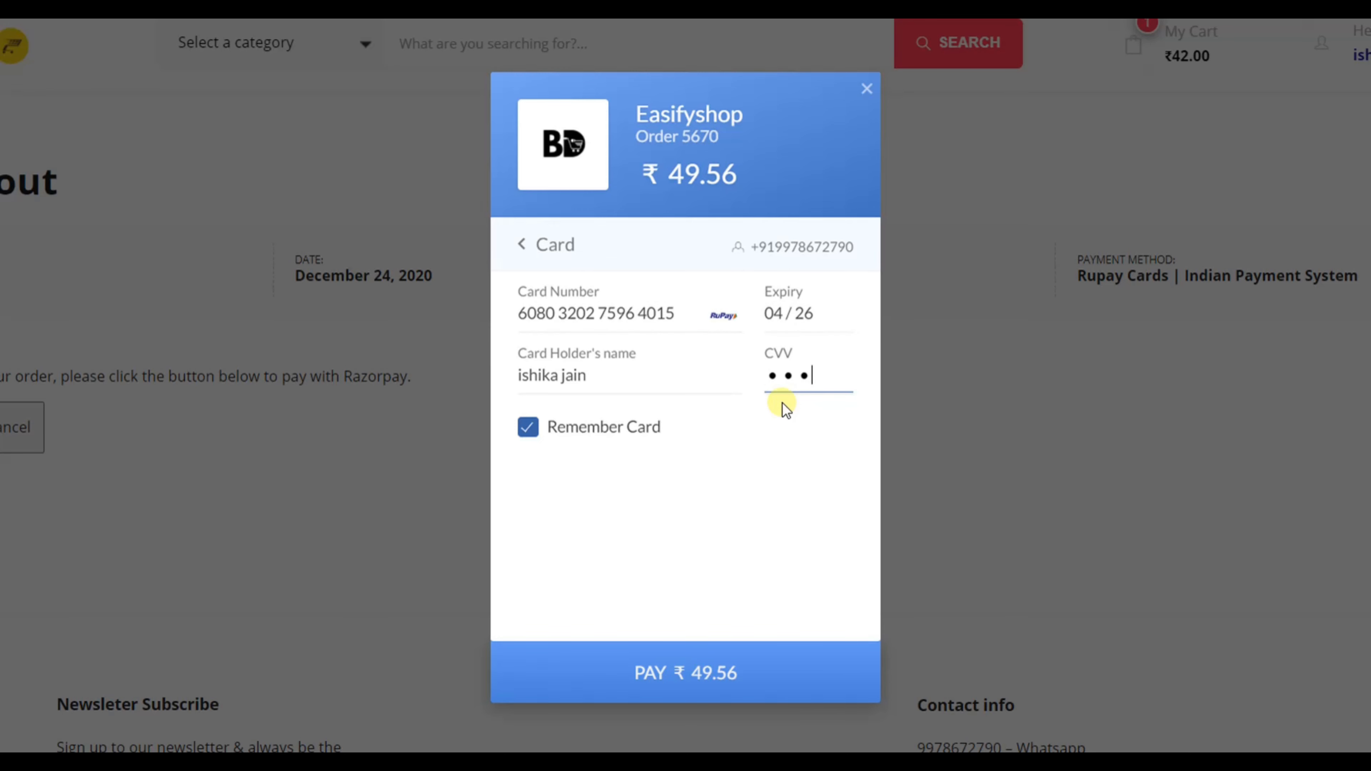
click(728, 672)
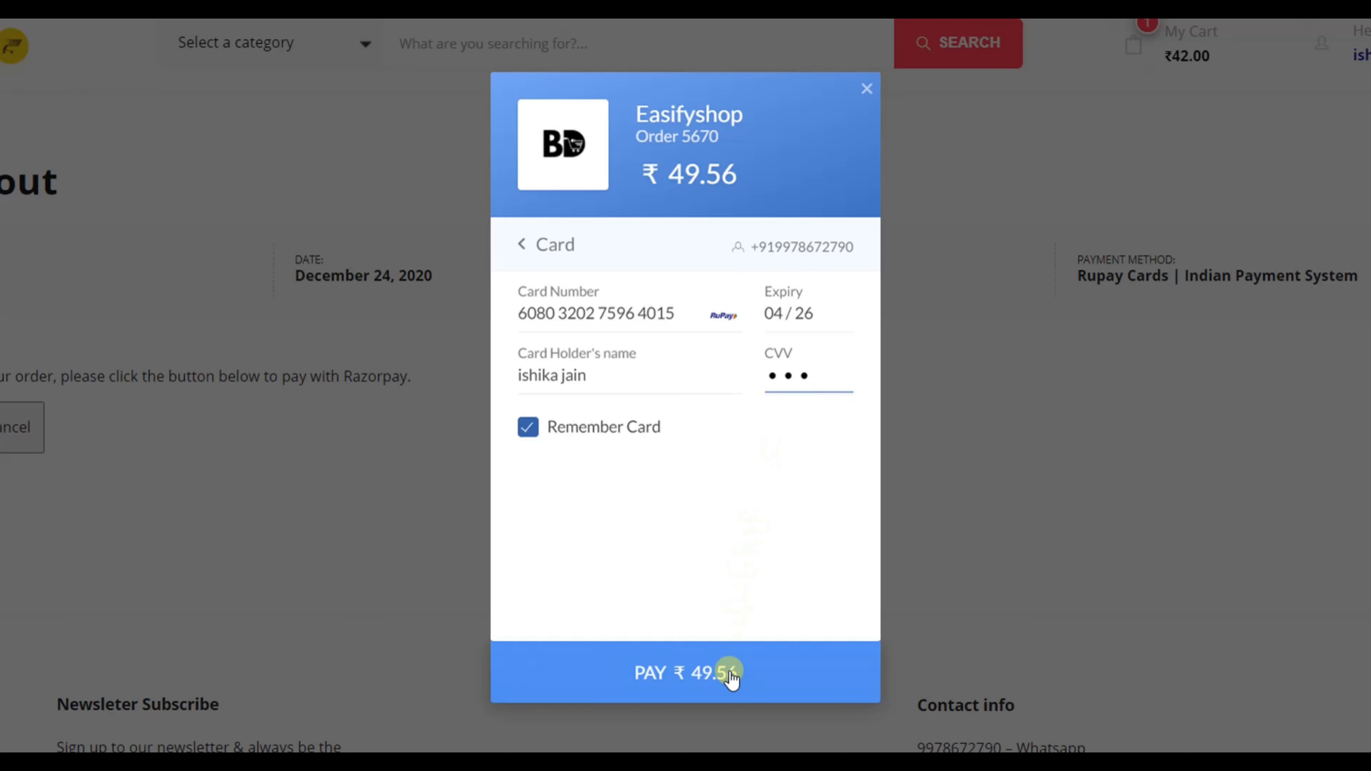
click(714, 451)
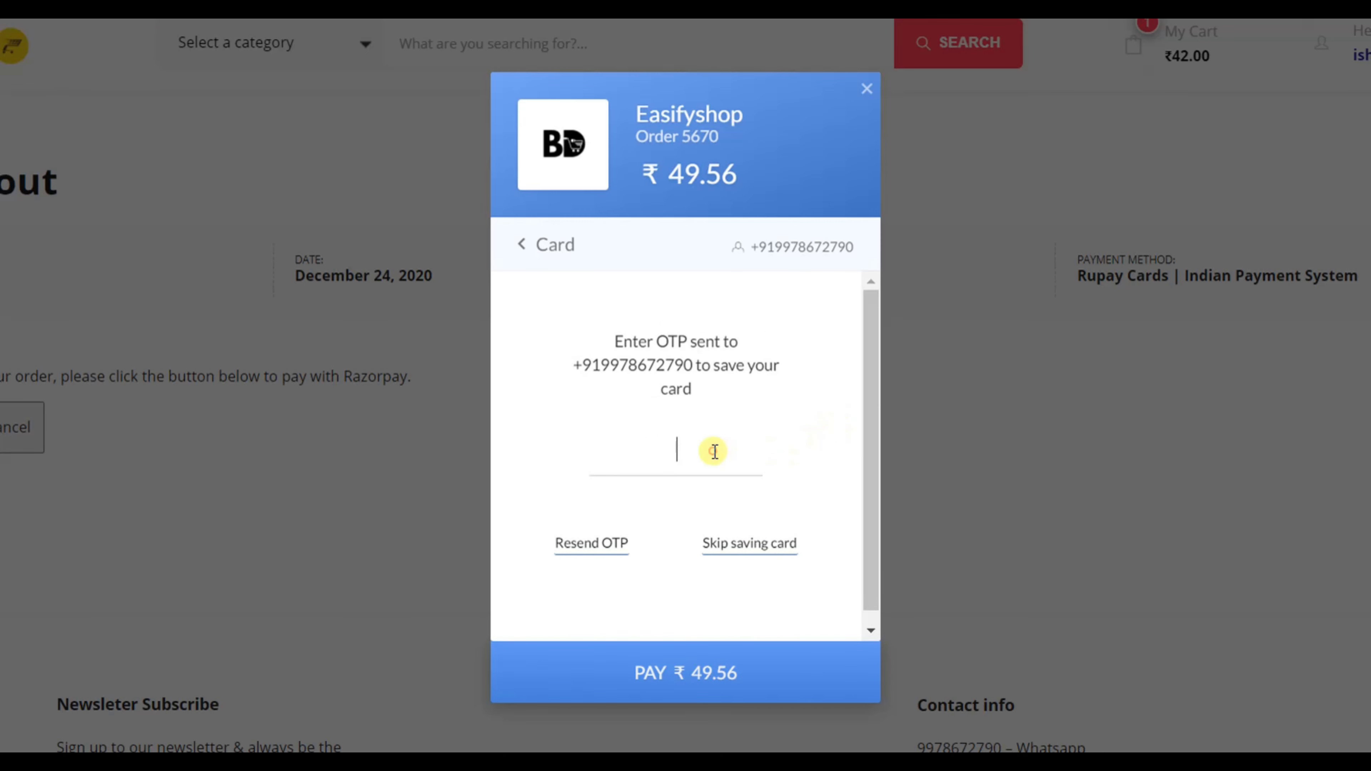
click(684, 672)
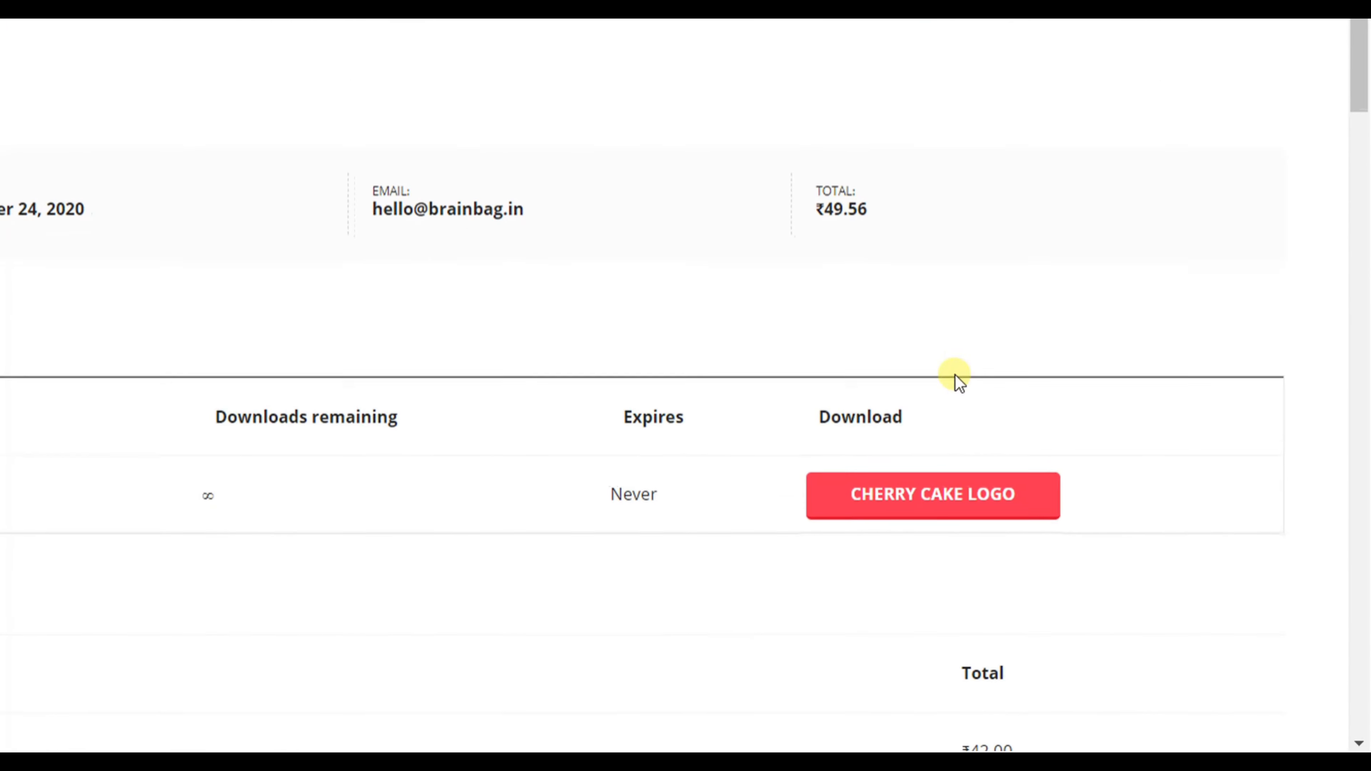
- Open the purchased Cherry Cake Logo template in Canva and sign up with name, e-mail and password
click(944, 494)
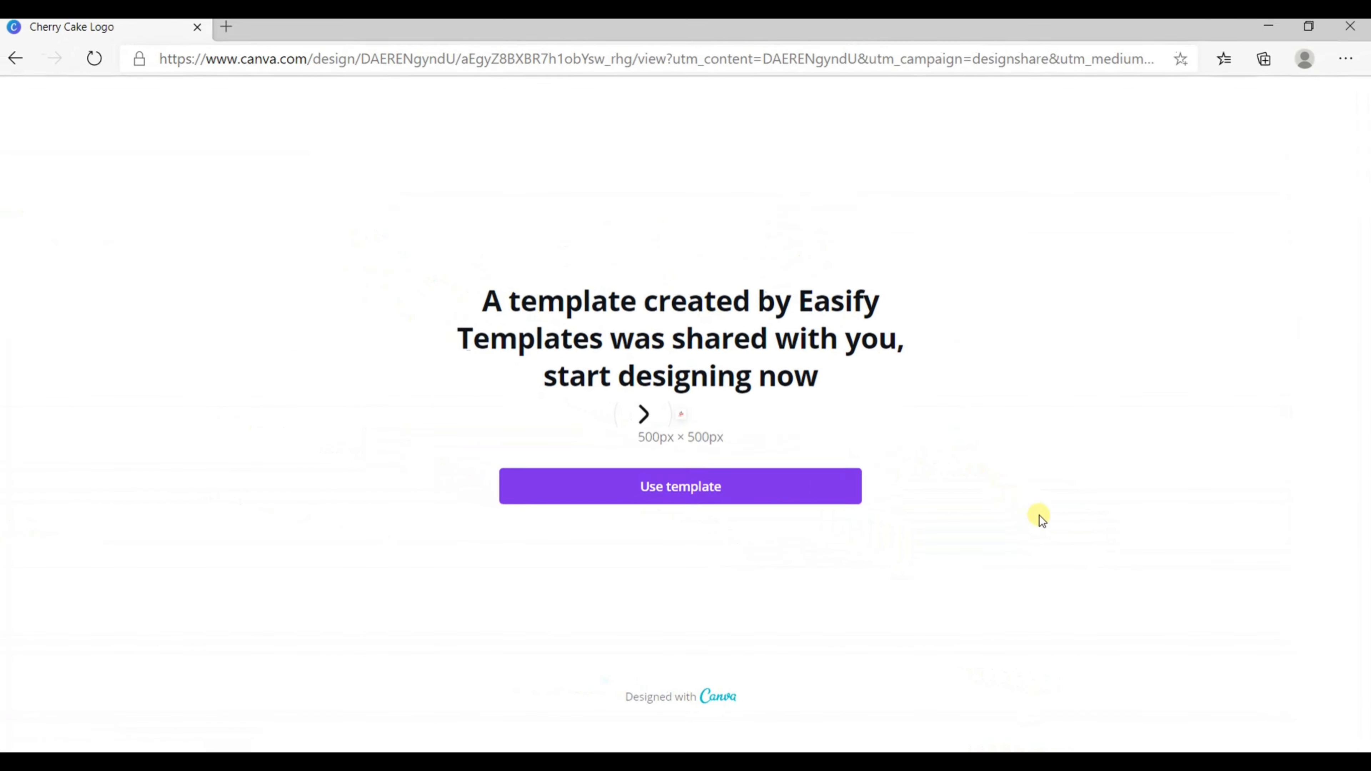
click(686, 492)
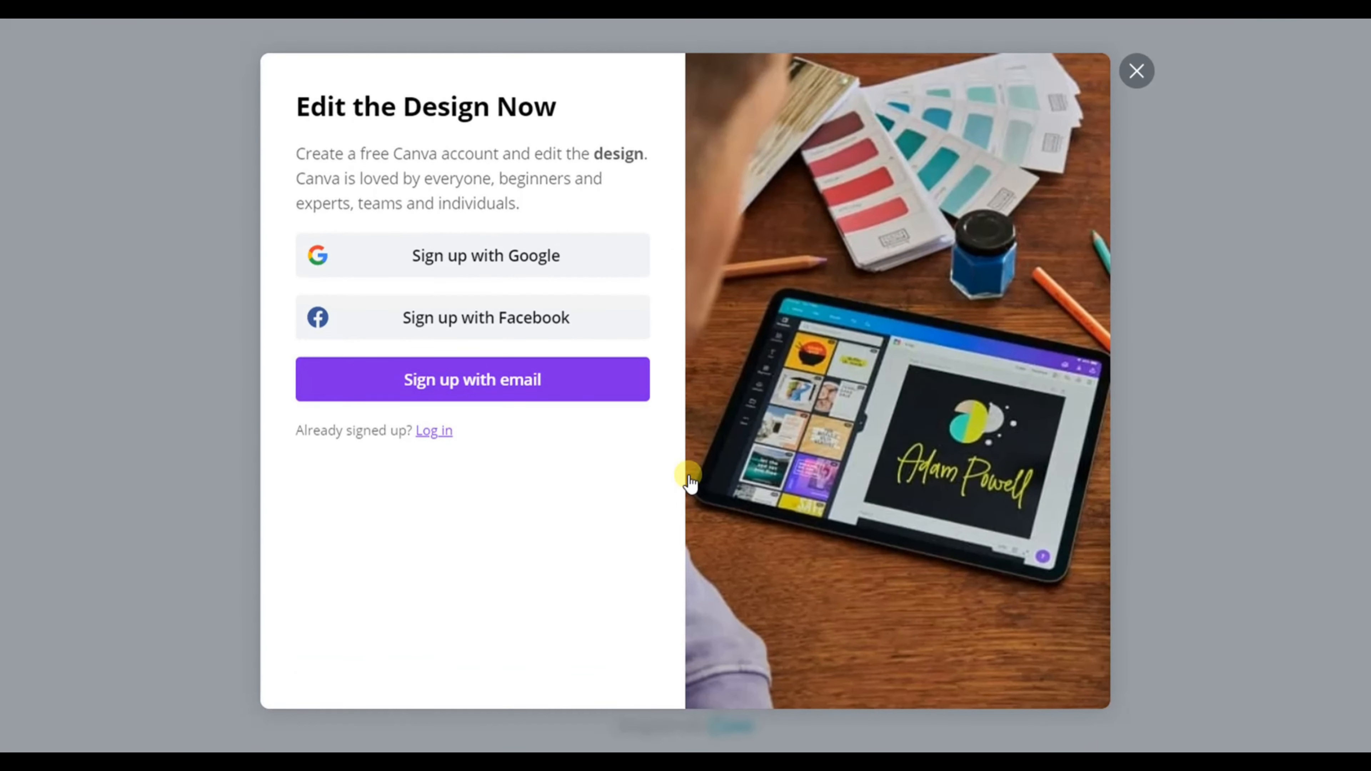
click(571, 395)
text(Ishika)
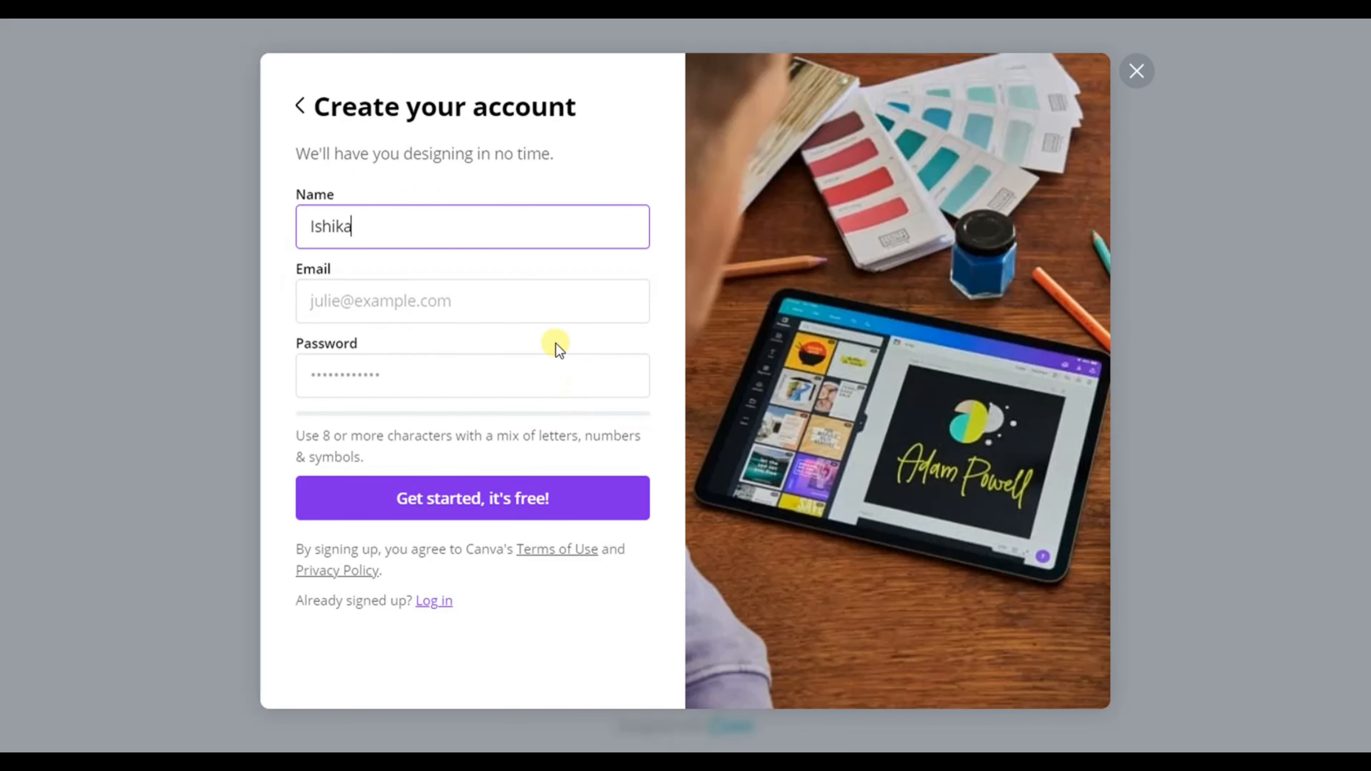
key(Tab)
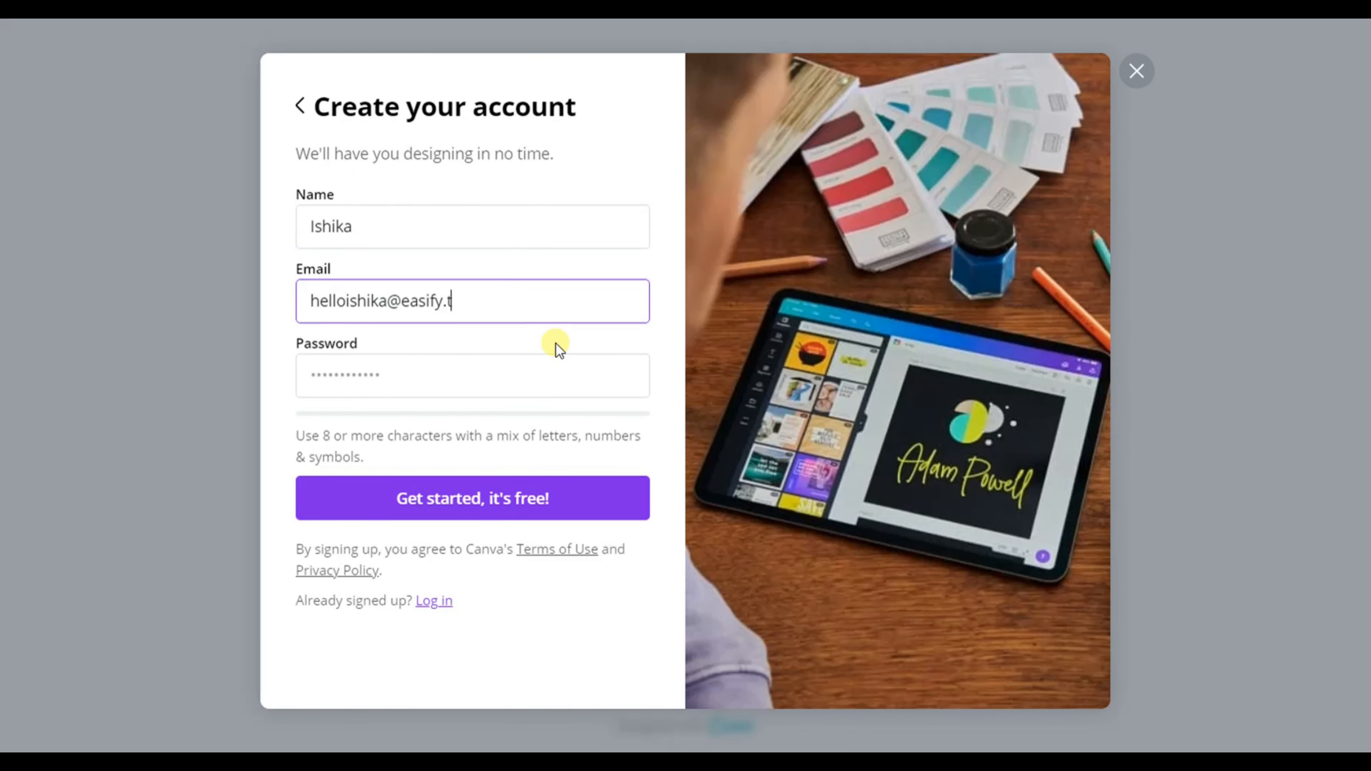
click(560, 360)
text(********)
click(441, 494)
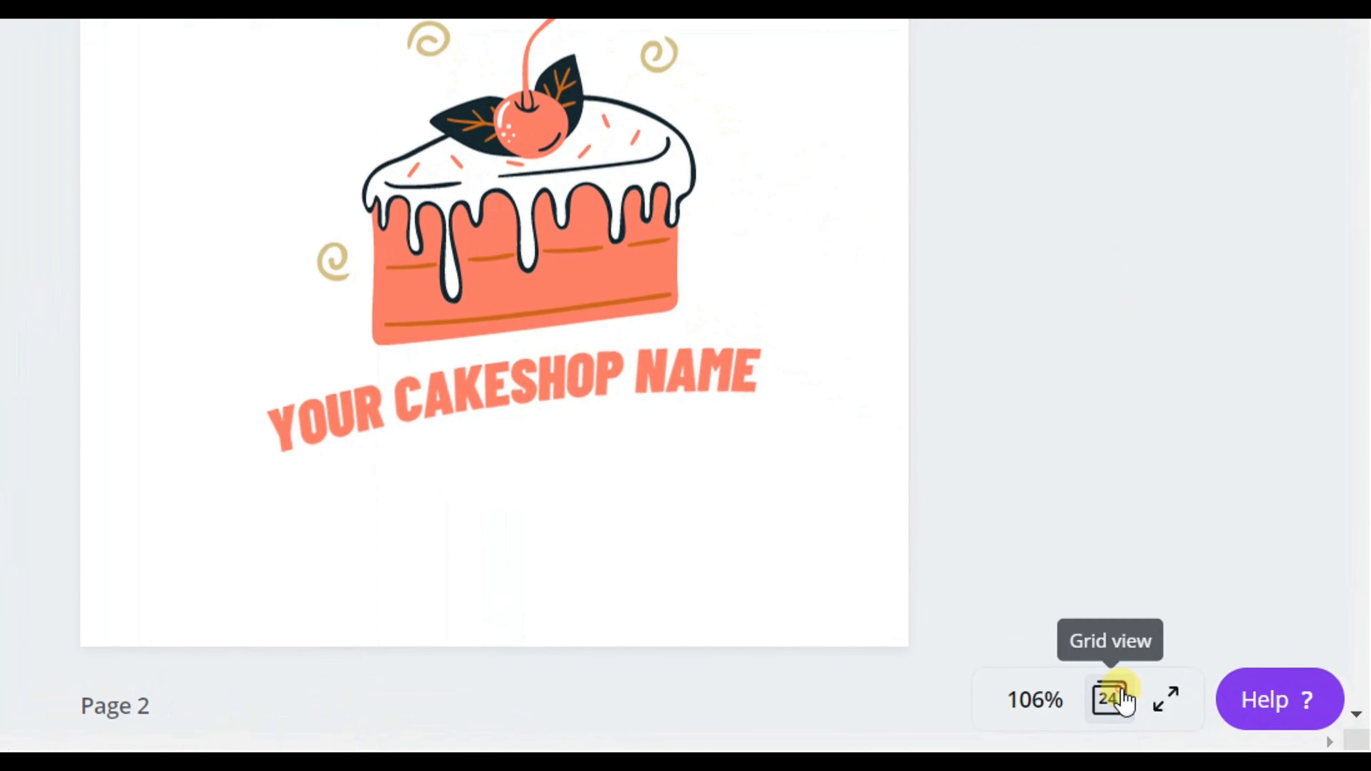
- In grid view, open page 8, the pink cake in the teal circle, in the editor
click(1124, 699)
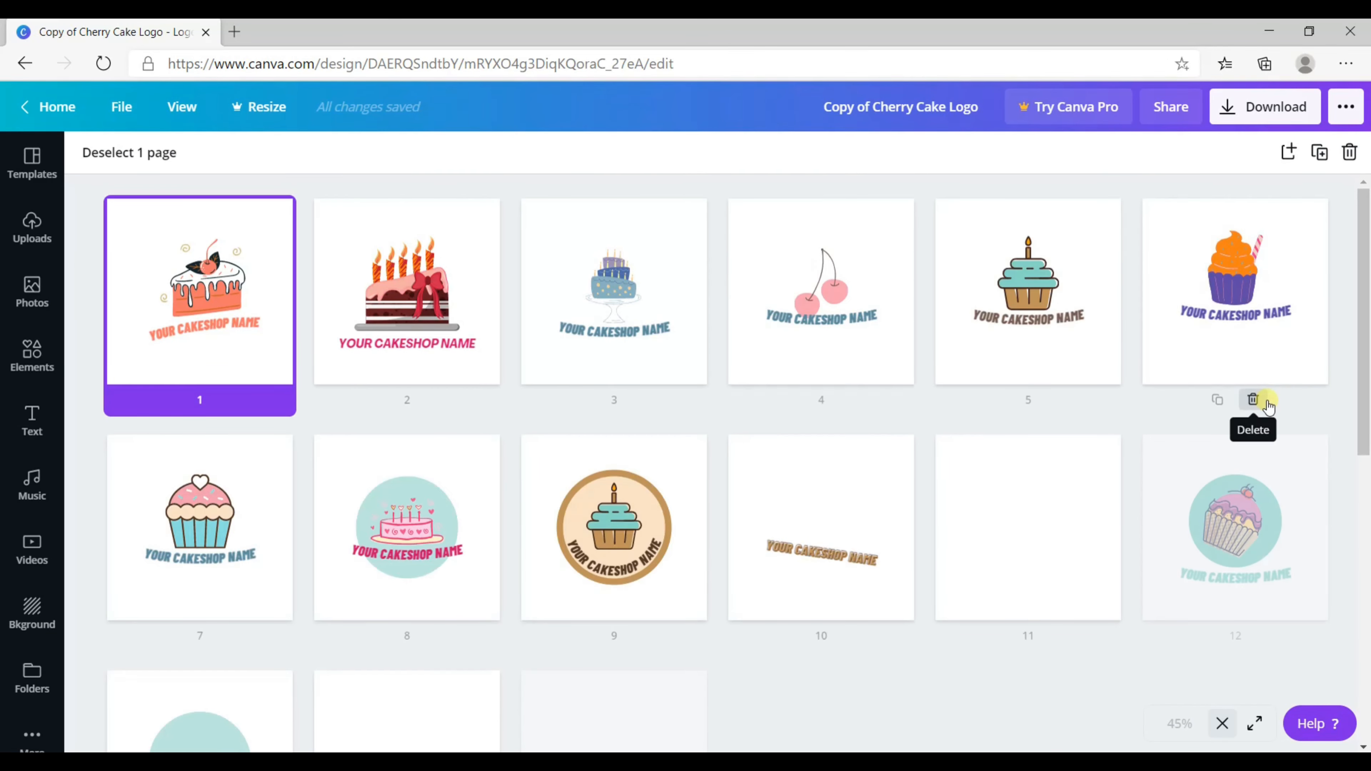
scroll(1305, 400, down, 5)
scroll(1304, 396, down, 3)
scroll(1305, 396, up, 8)
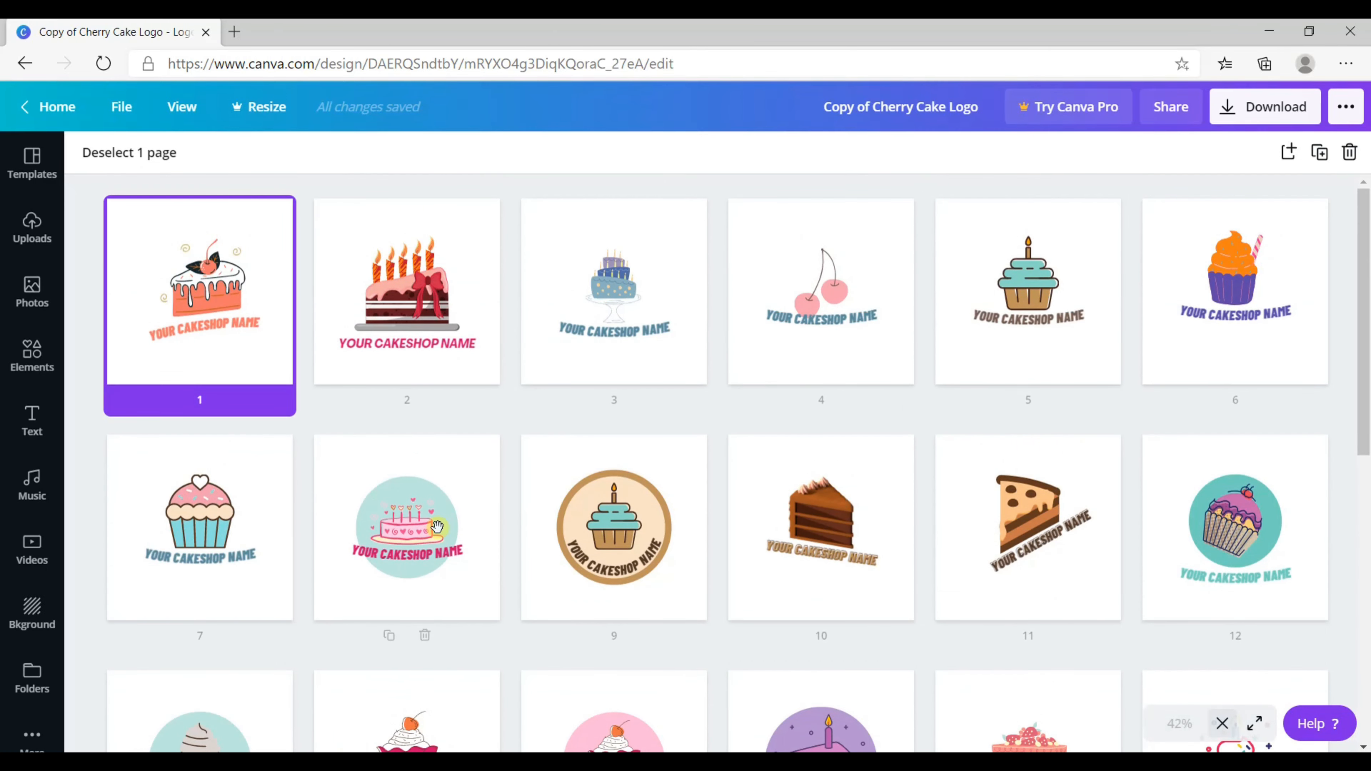
shift+click(440, 528)
double_click(436, 526)
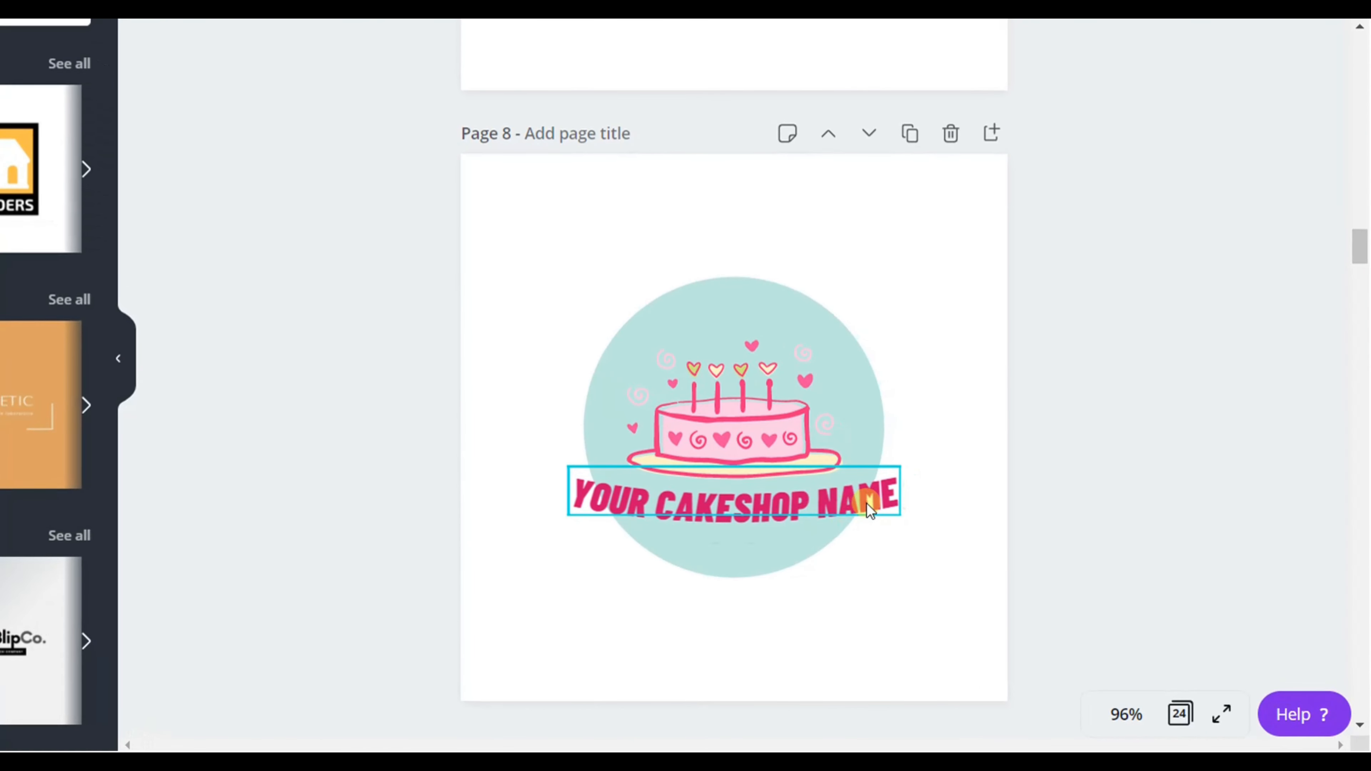
click(866, 504)
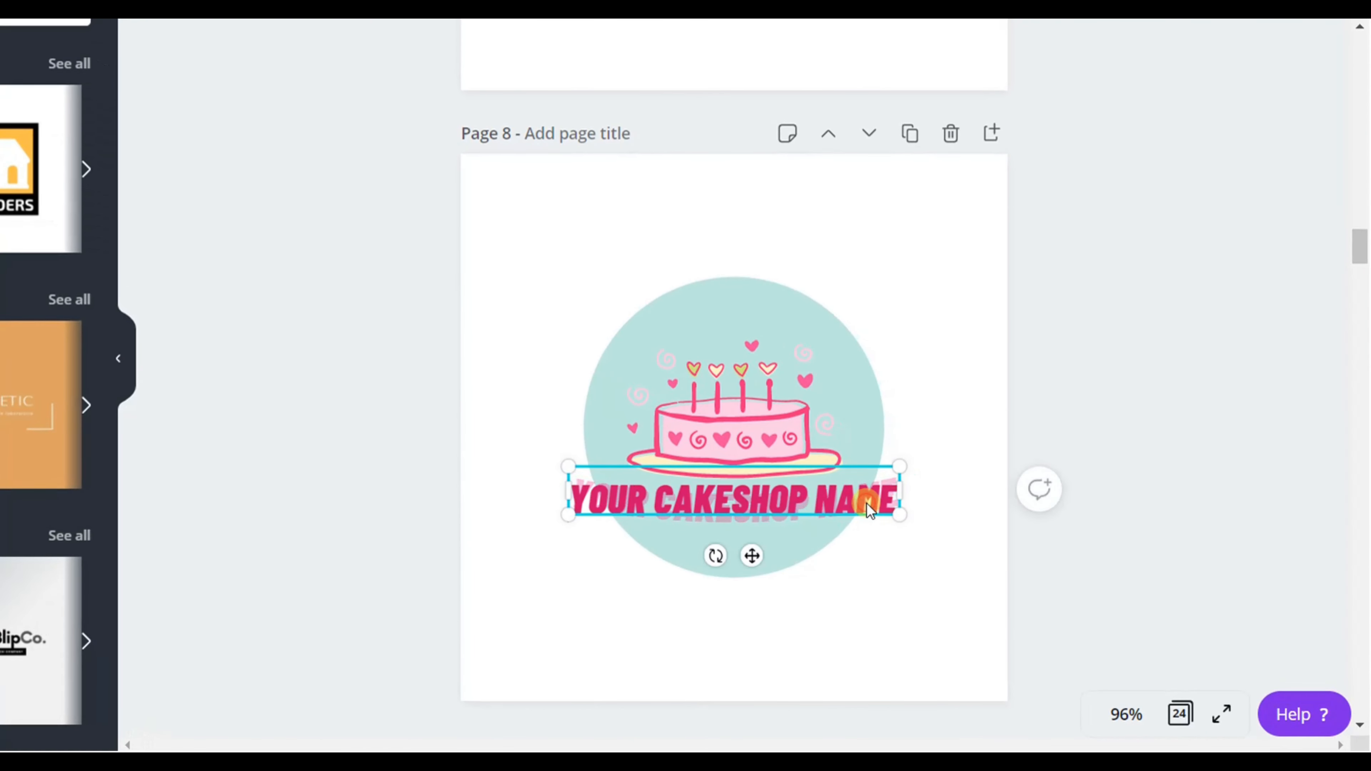
click(889, 504)
key(BackSpace)
key(BackSpace)
key(BackSpace)
key(BackSpace)
key(BackSpace)
key(BackSpace)
key(BackSpace)
key(BackSpace)
key(BackSpace)
key(BackSpace)
key(BackSpace)
key(BackSpace)
key(BackSpace)
key(BackSpace)
key(BackSpace)
key(BackSpace)
key(BackSpace)
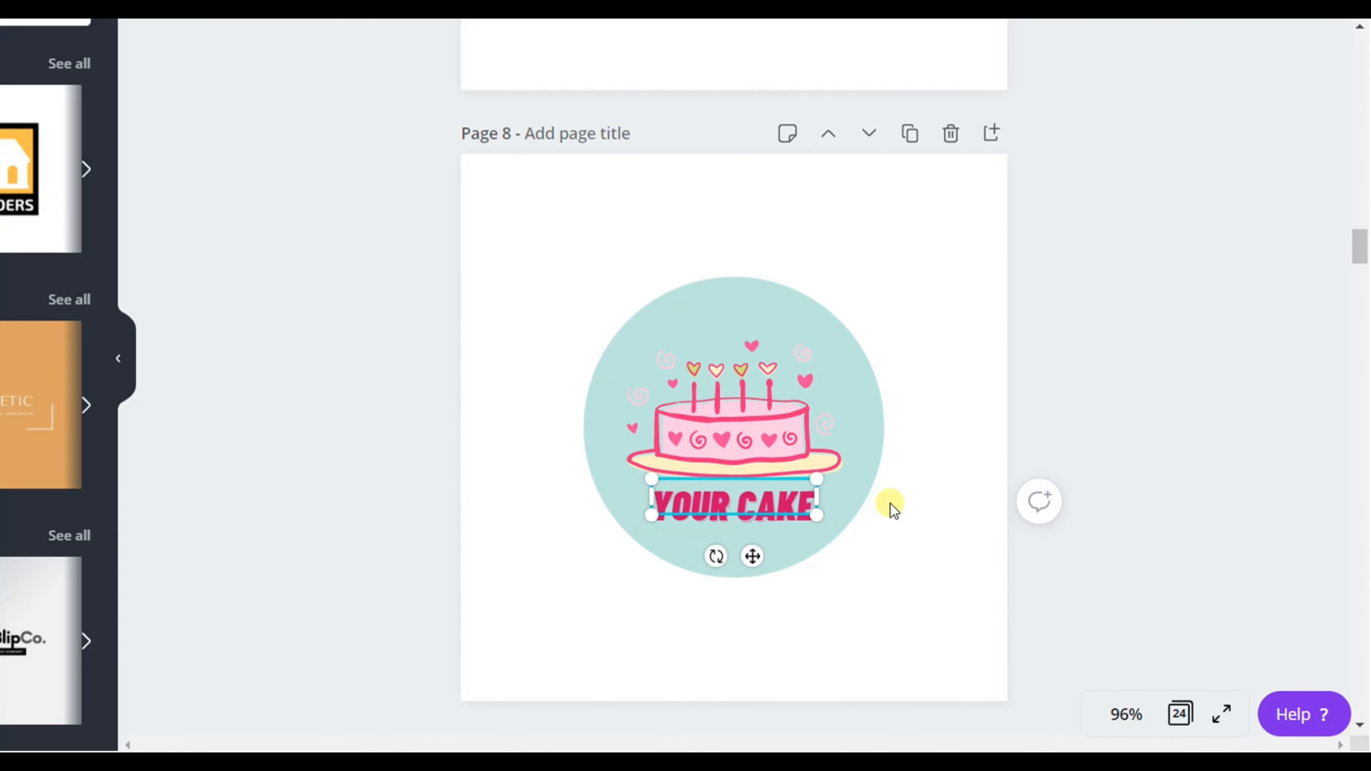
key(BackSpace)
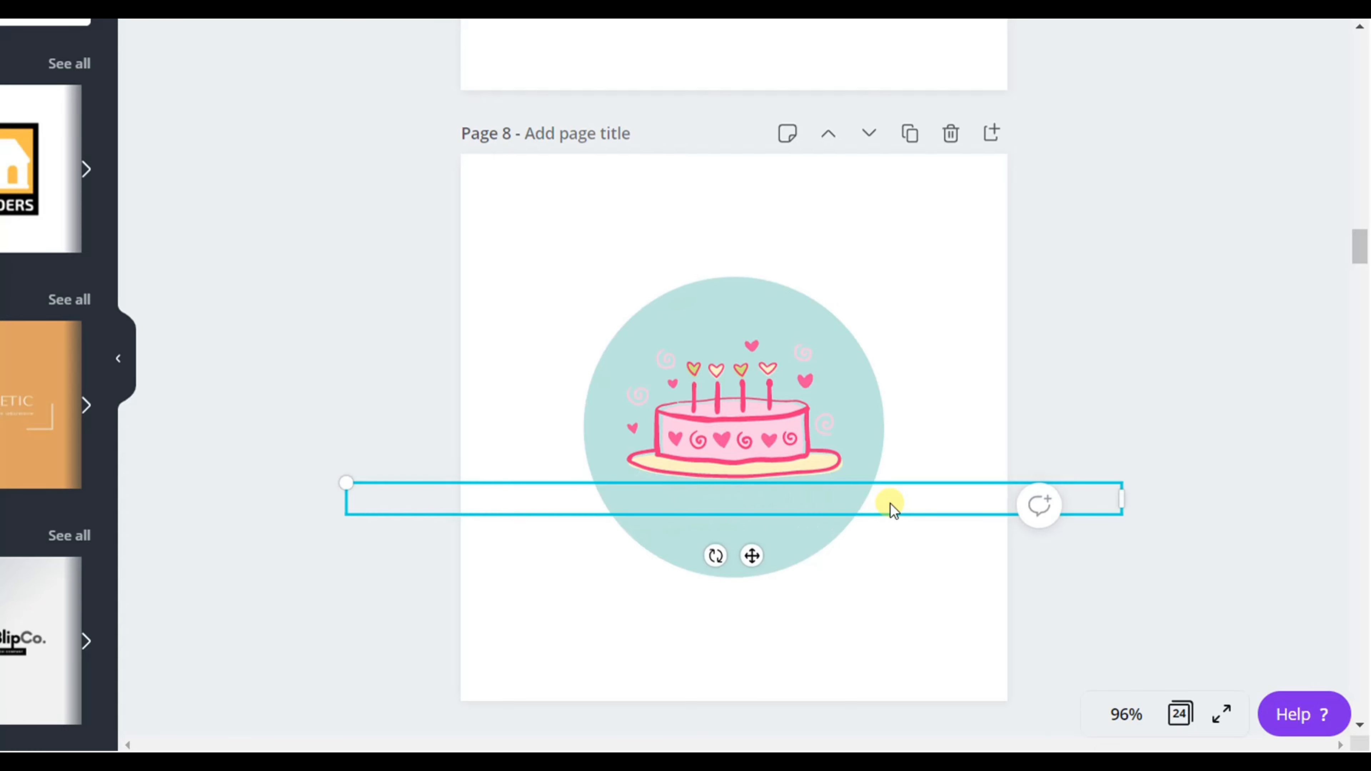
text(BAKER WEE)
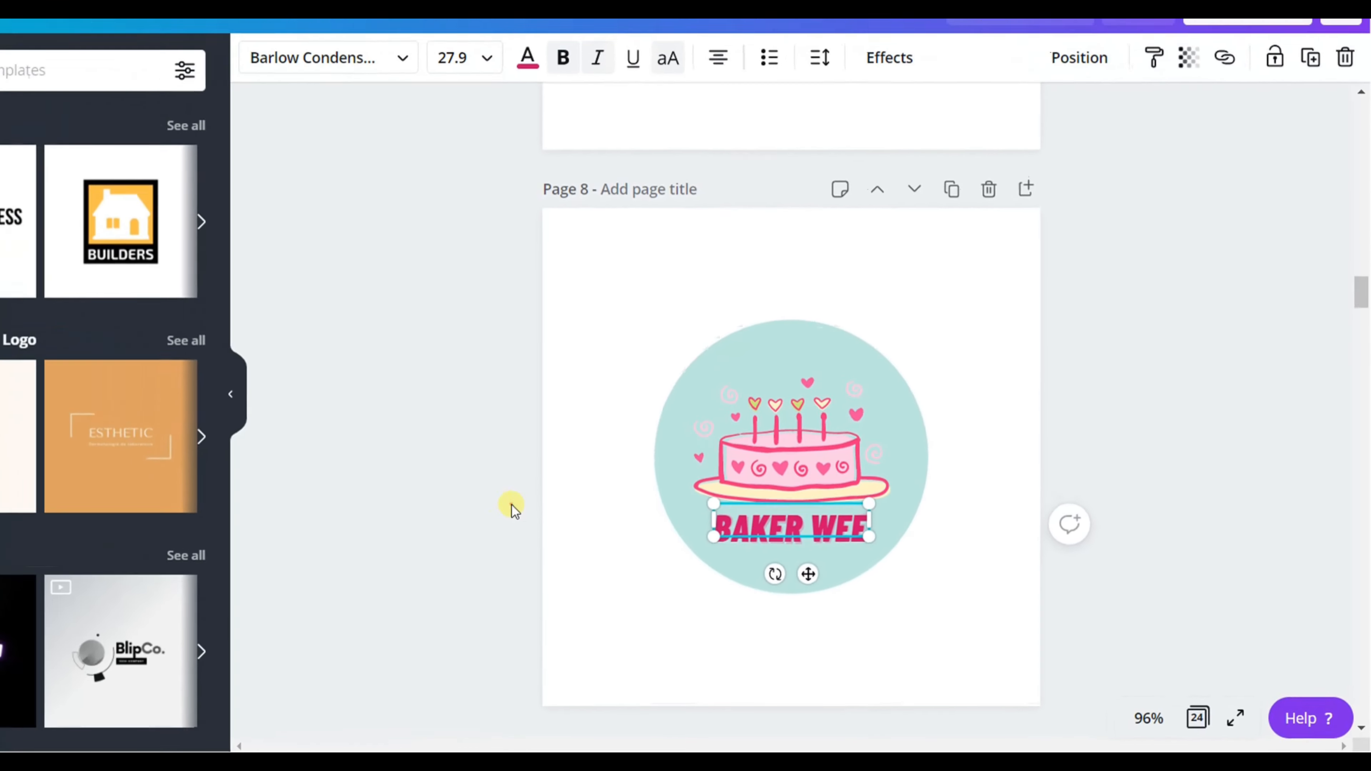
click(426, 482)
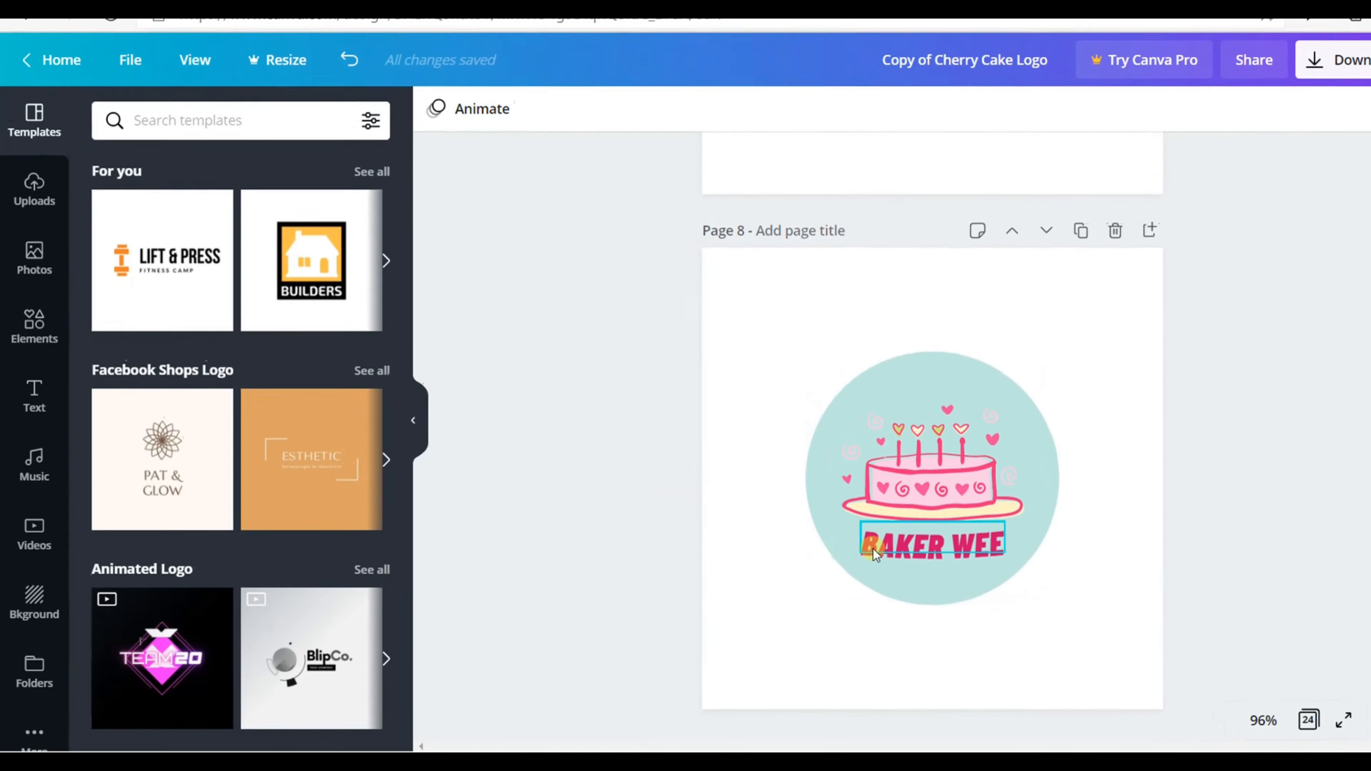
click(919, 549)
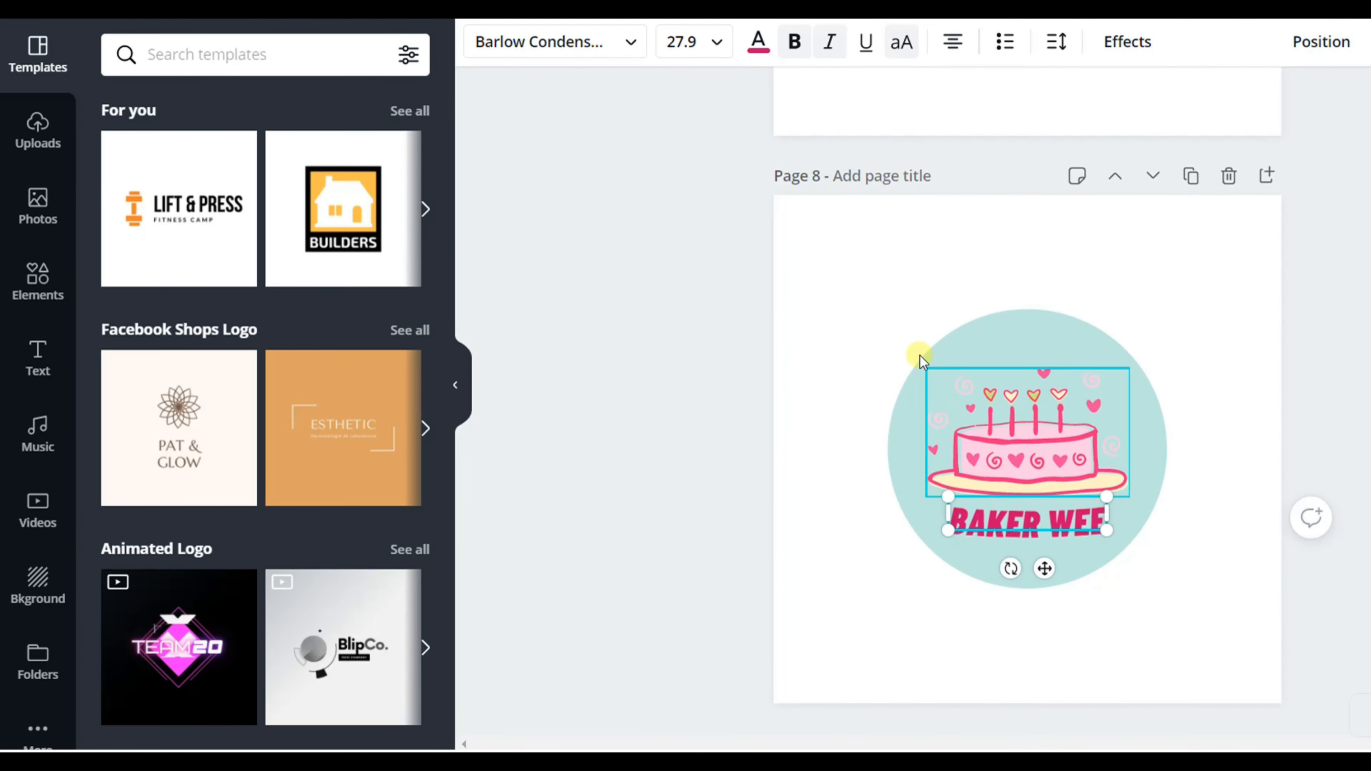
click(758, 43)
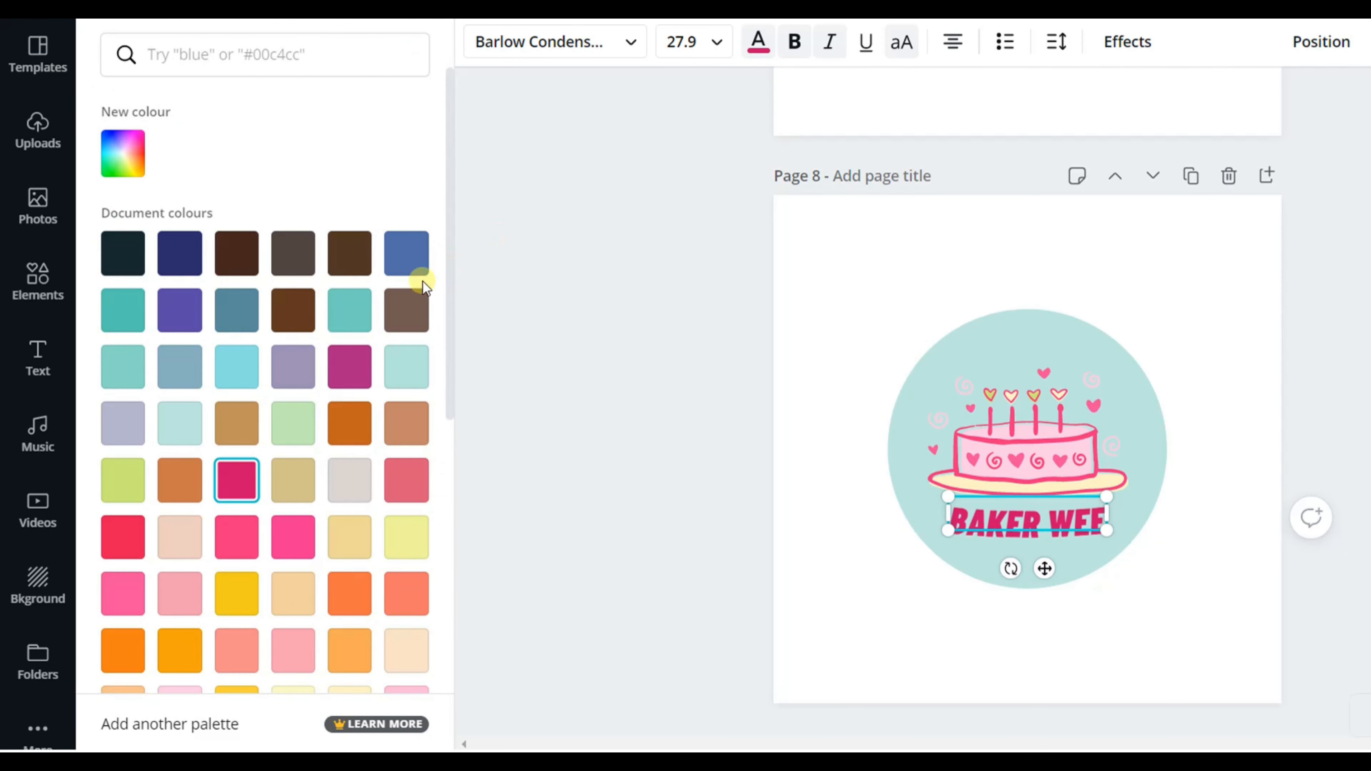
click(294, 316)
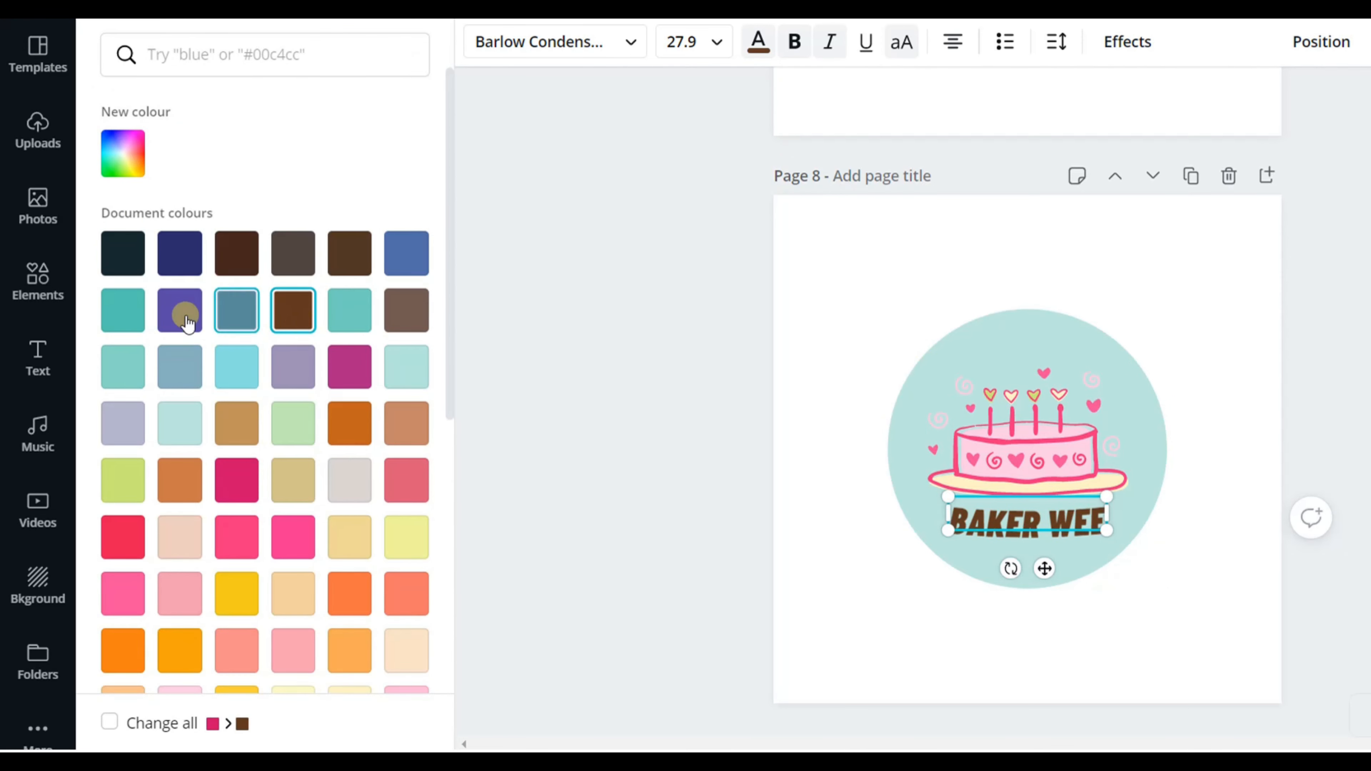
click(178, 309)
click(178, 257)
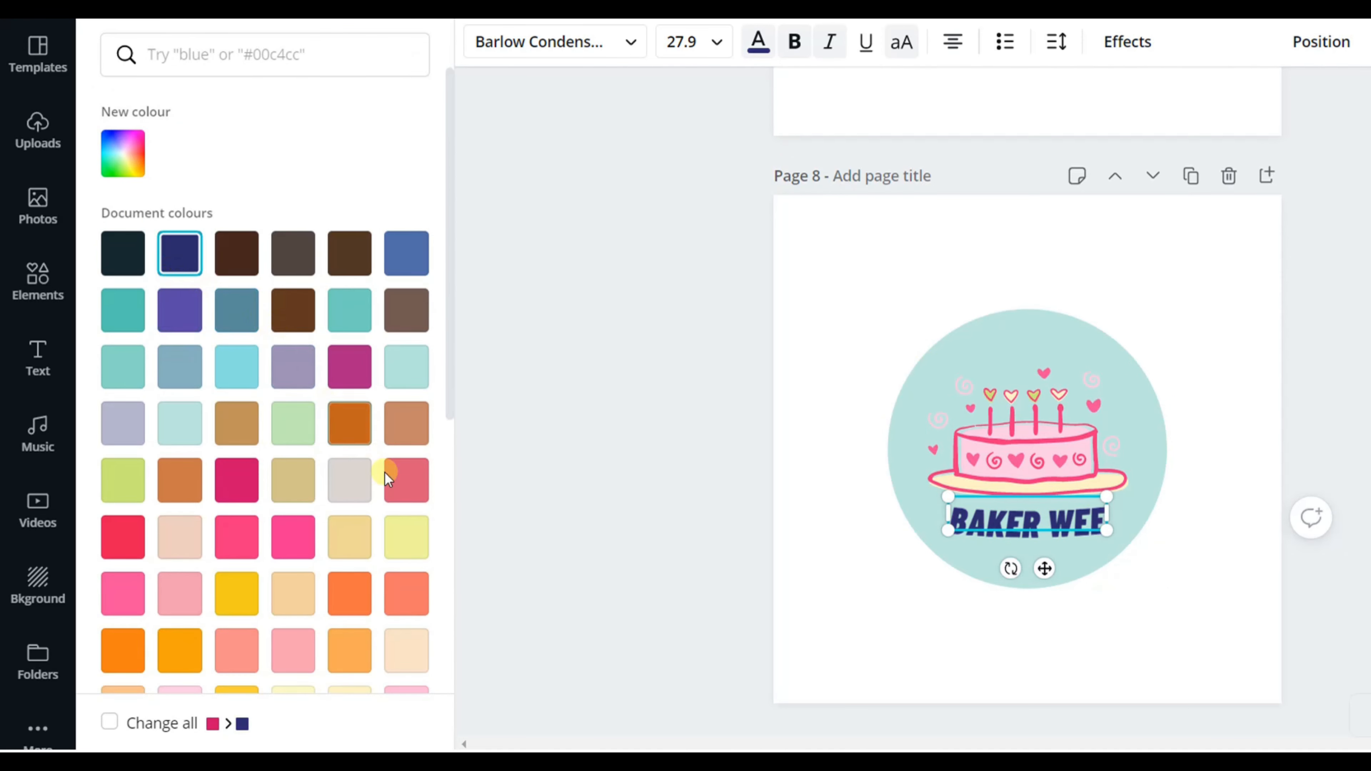
click(405, 480)
click(246, 481)
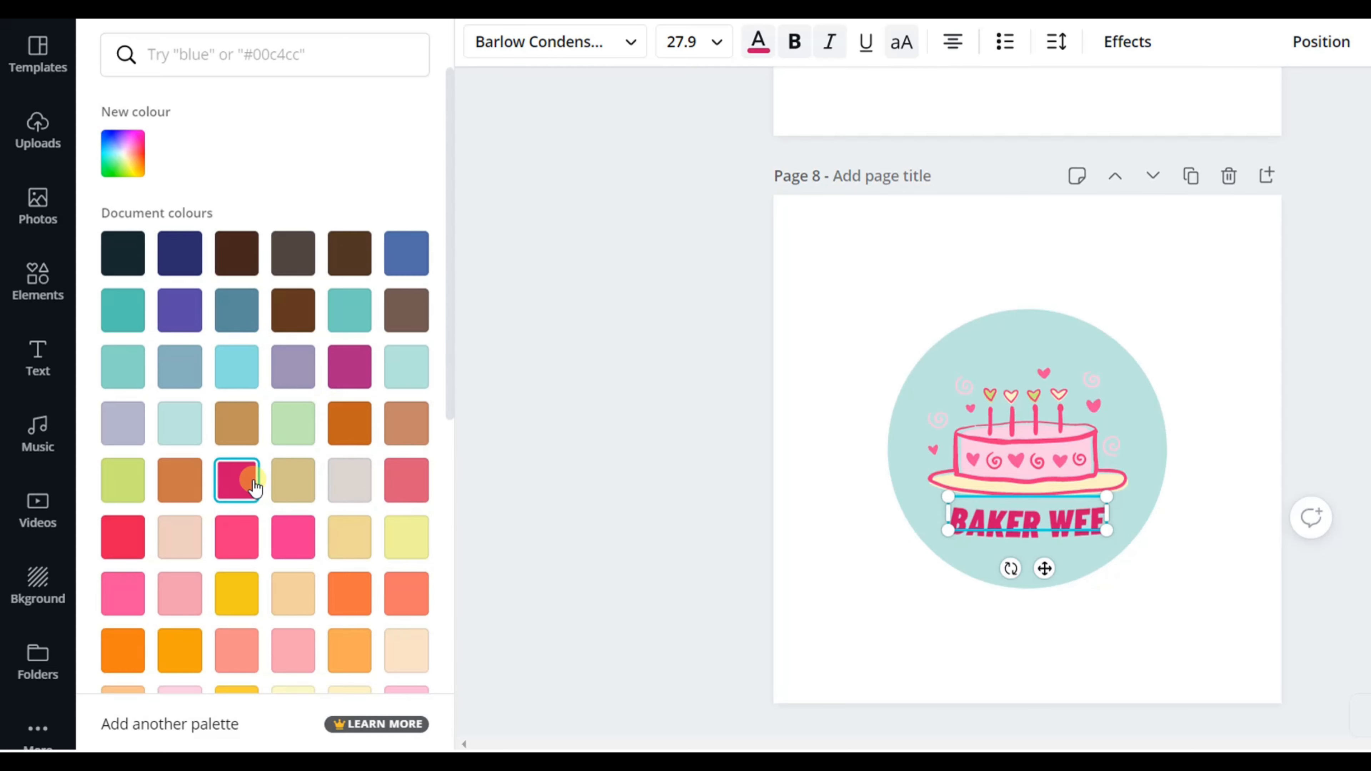
click(665, 466)
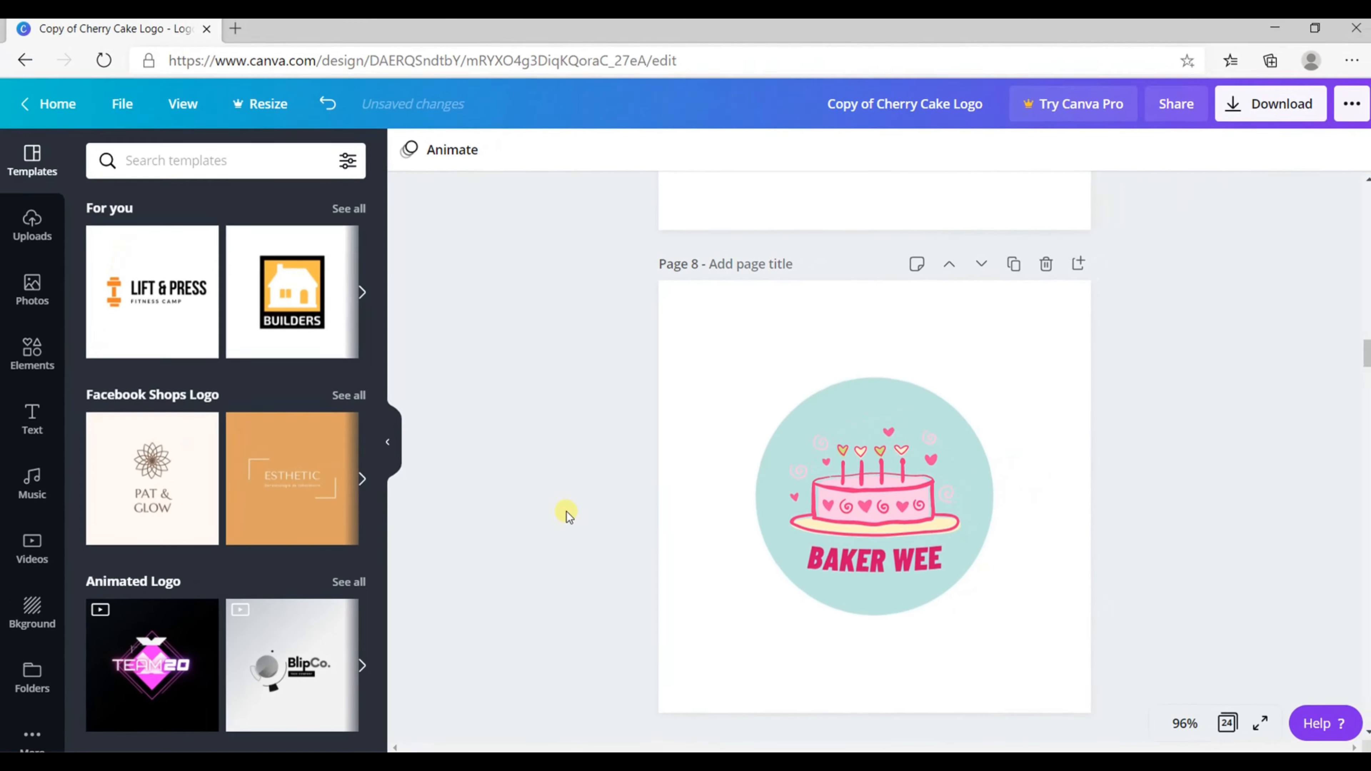
click(841, 559)
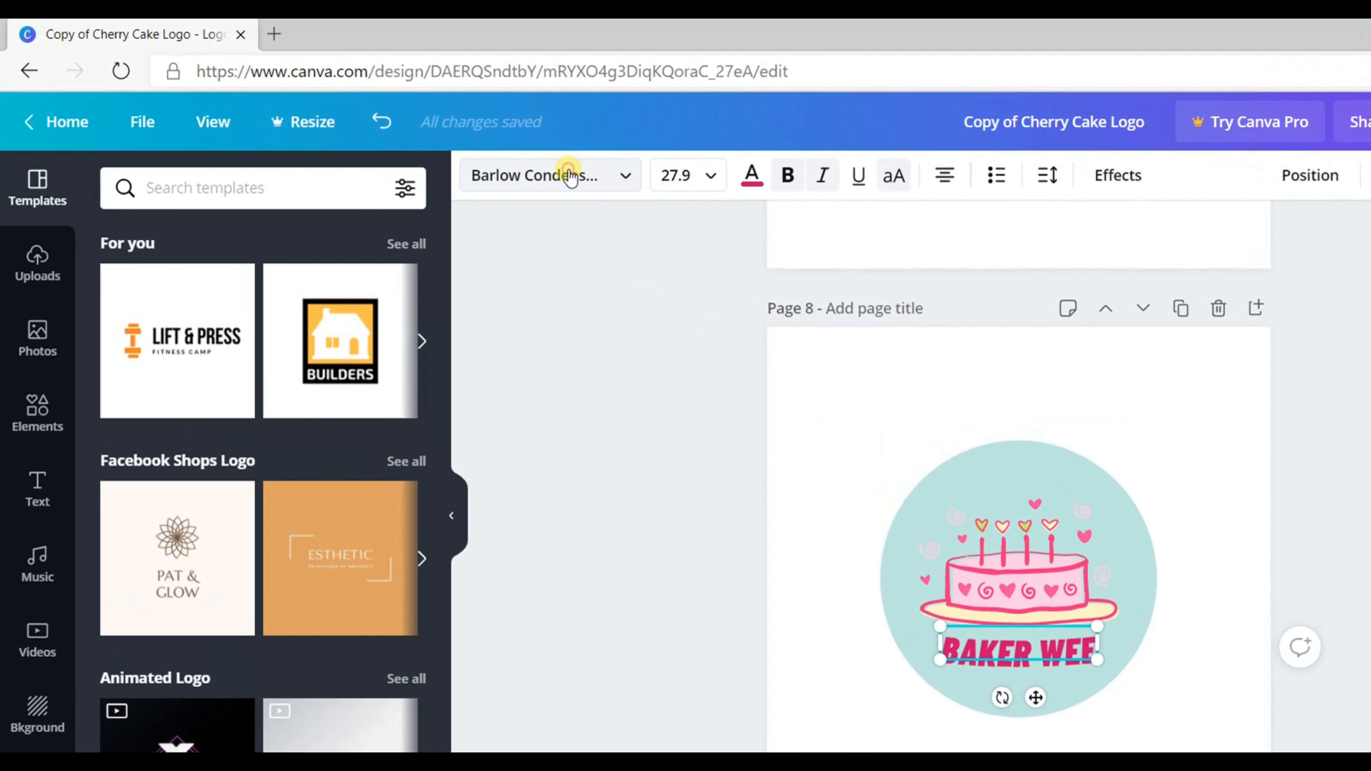
click(487, 153)
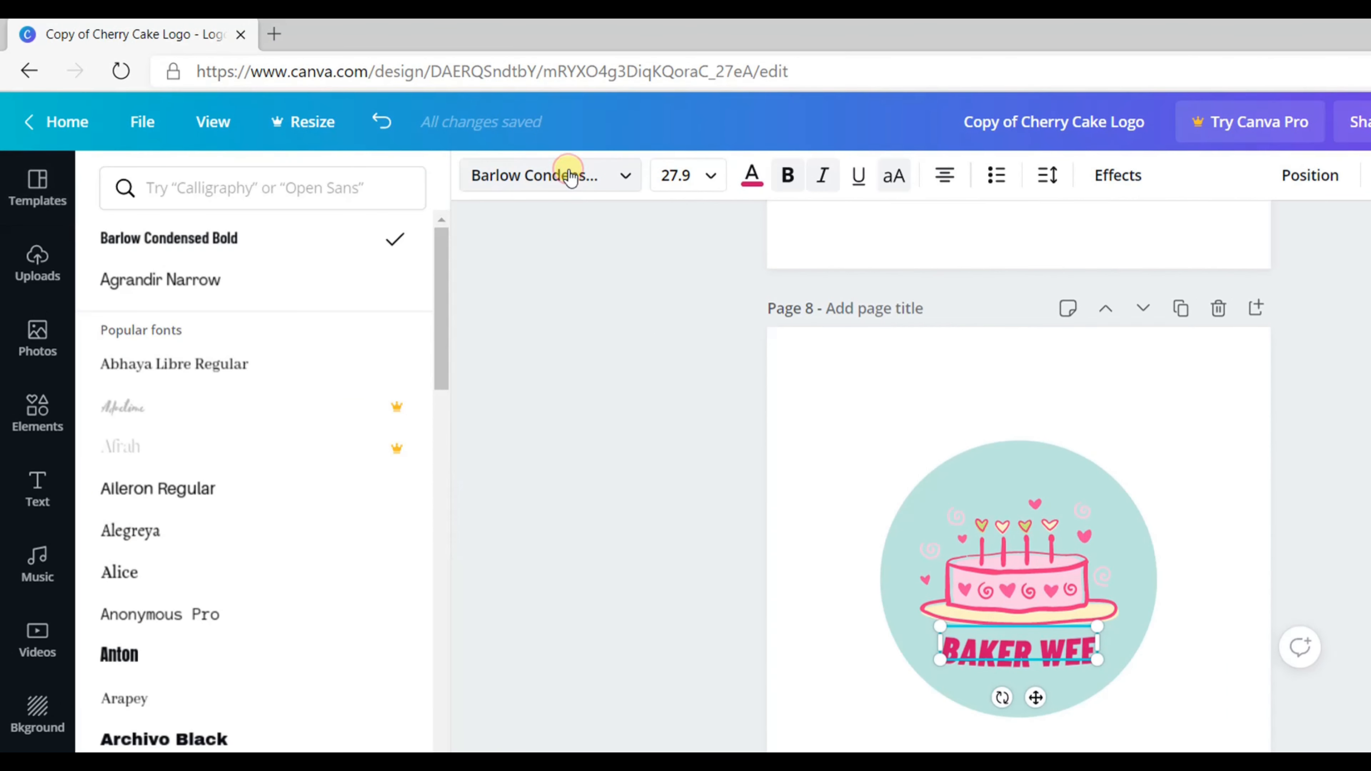
drag(444, 303, 444, 460)
click(398, 506)
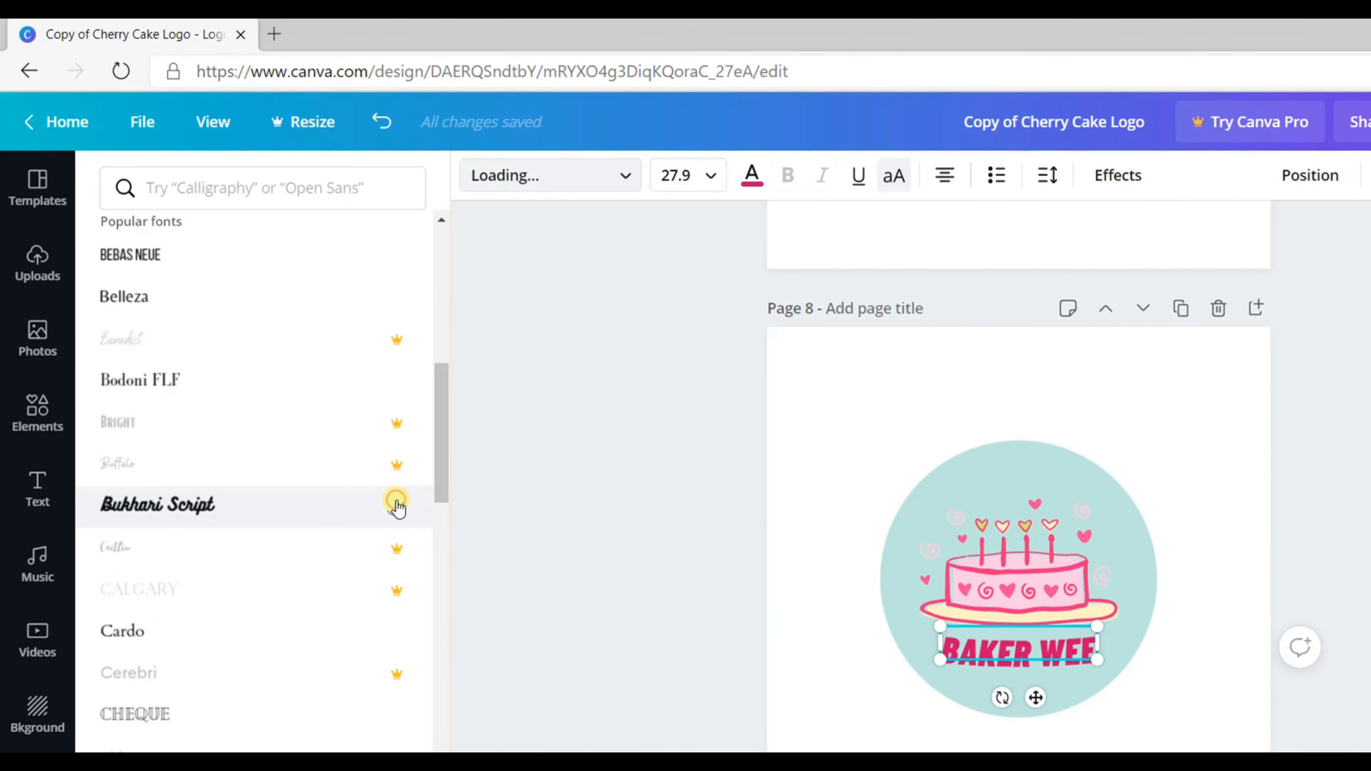
scroll(402, 481, down, 3)
click(370, 475)
scroll(421, 513, down, 3)
click(396, 552)
scroll(440, 540, down, 5)
click(430, 575)
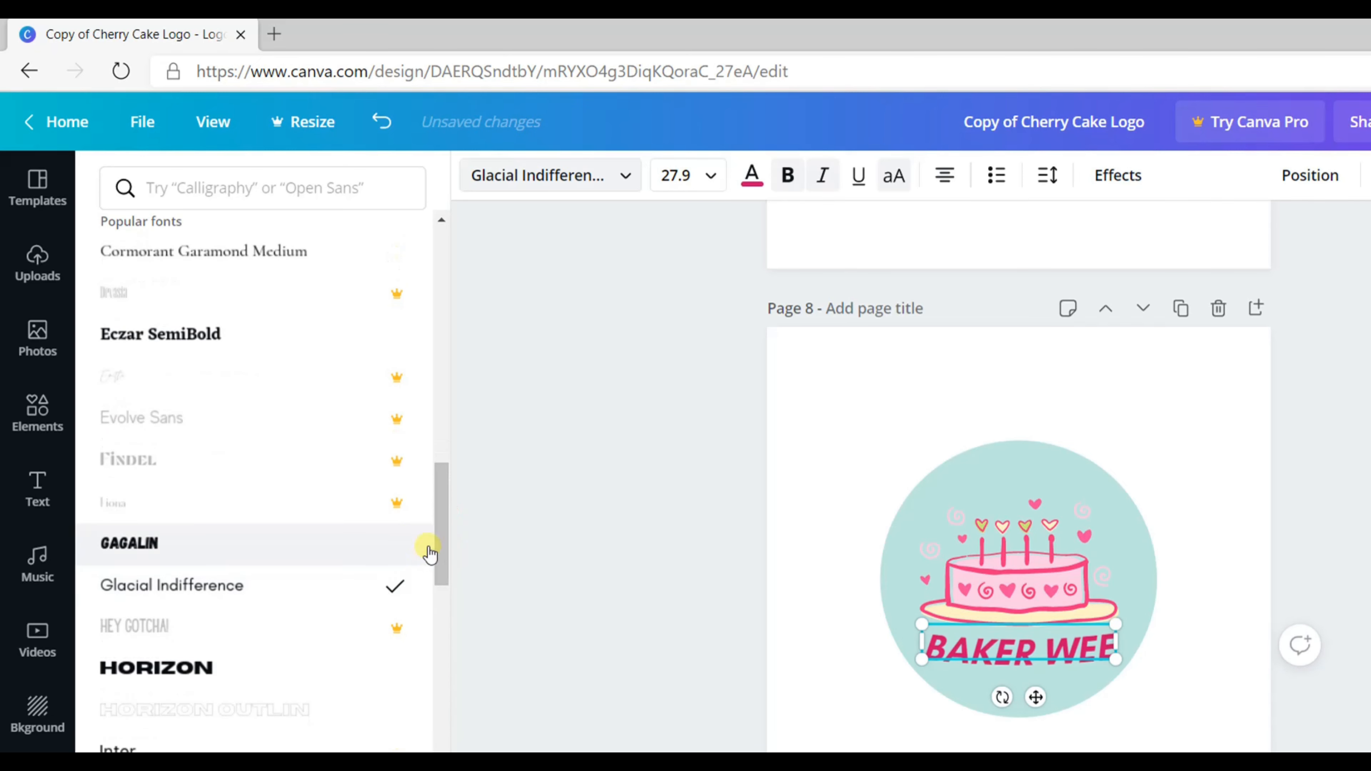
drag(440, 562, 438, 261)
click(366, 363)
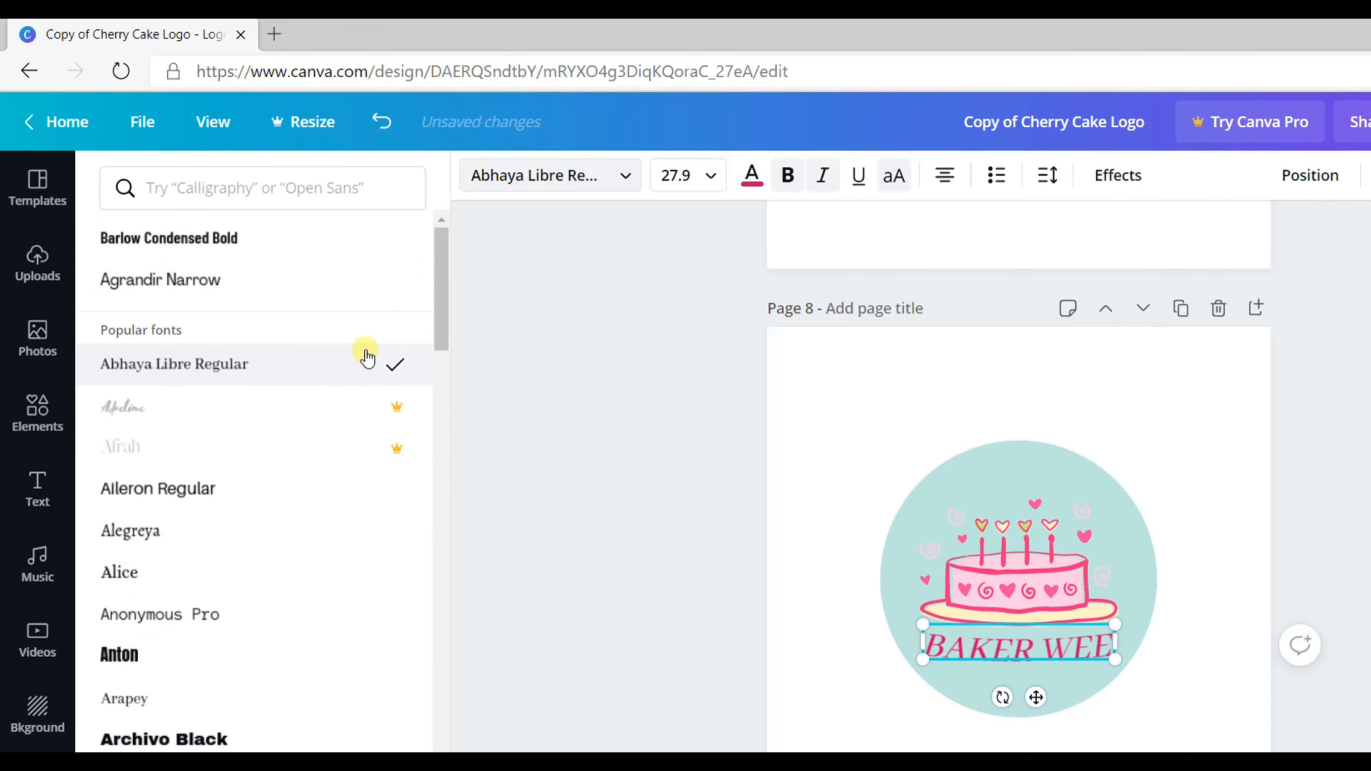
click(356, 233)
click(618, 459)
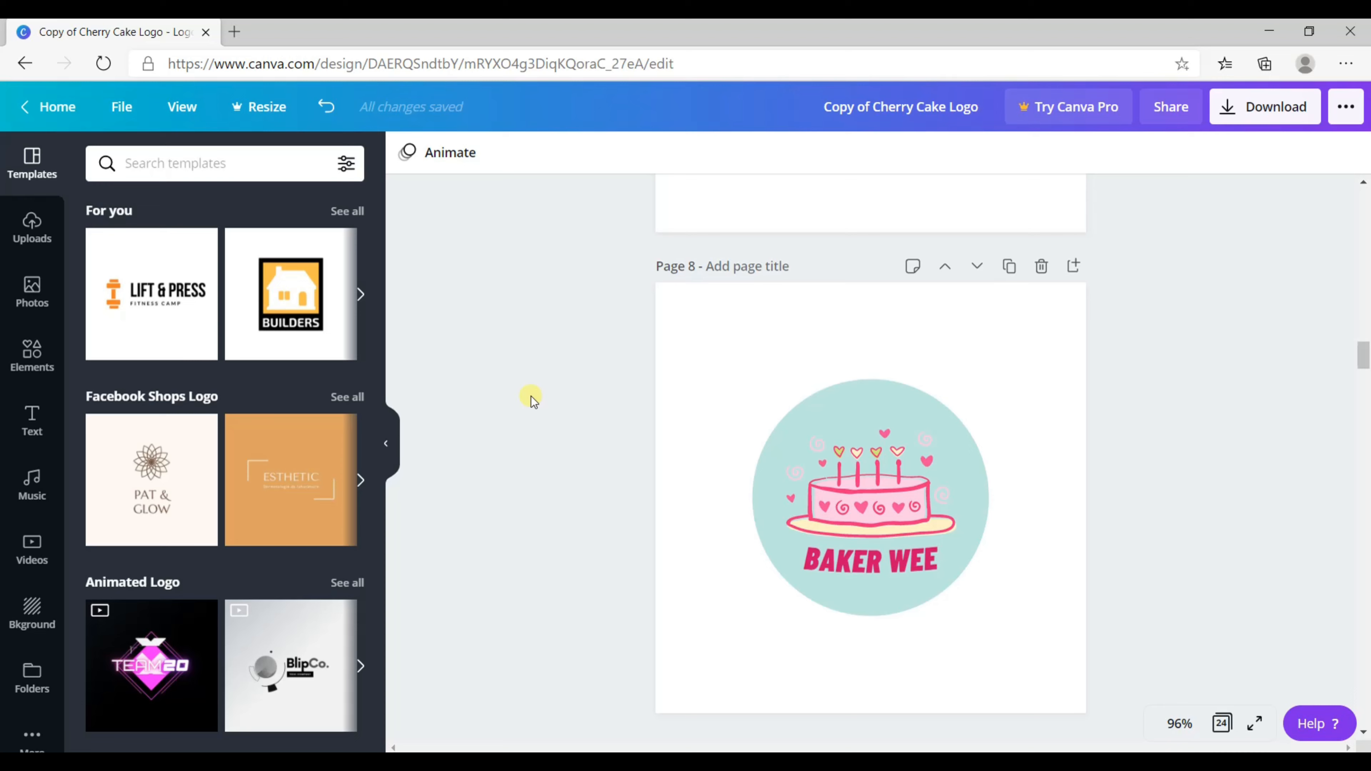
- Change the cake graphic's red outline to the crimson document colour
click(885, 498)
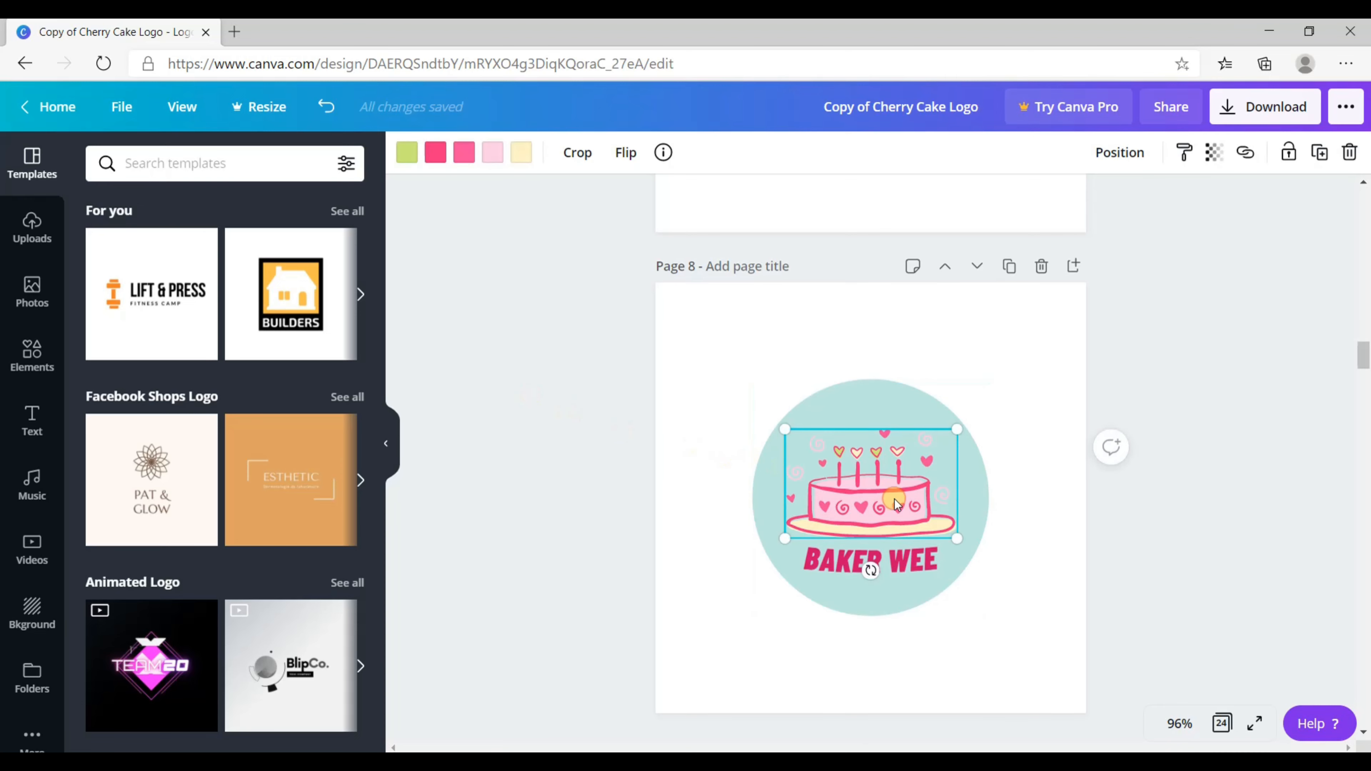
click(436, 162)
click(254, 380)
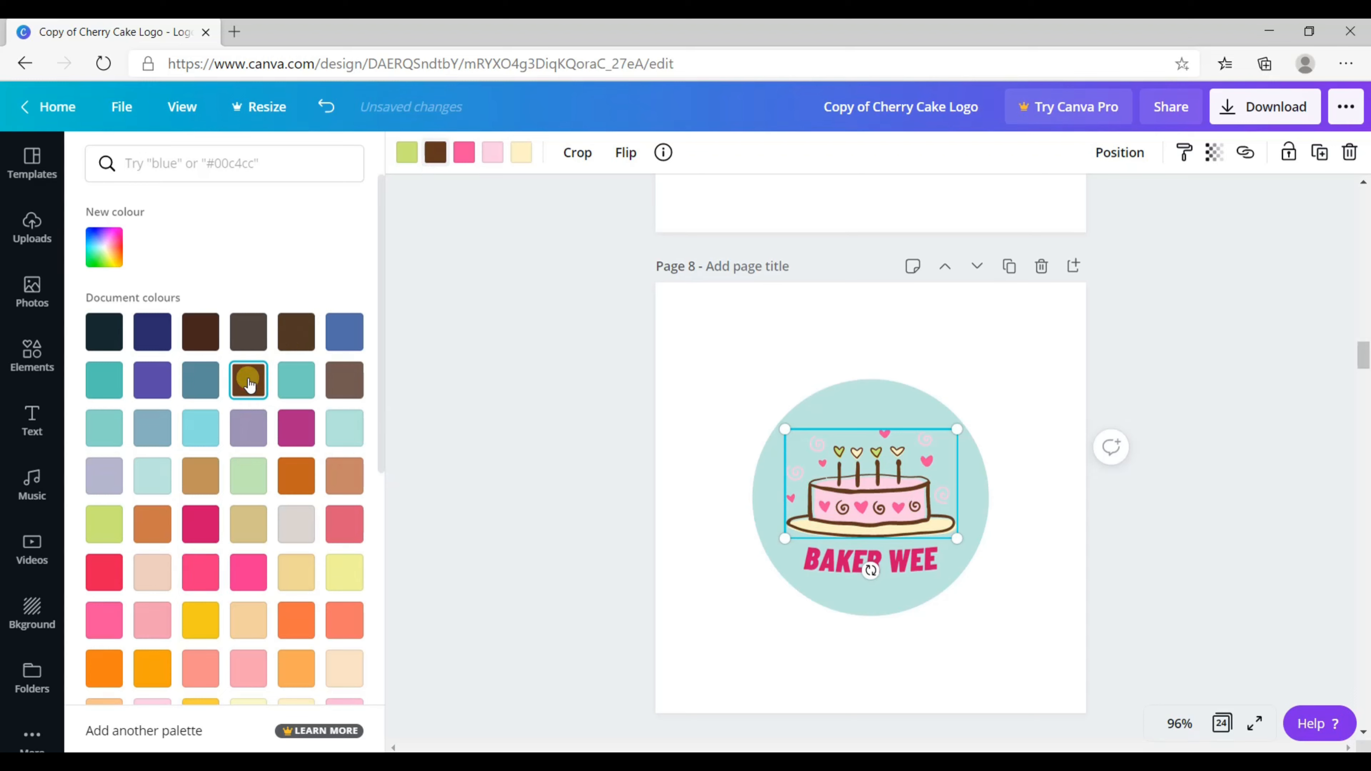
click(200, 524)
click(507, 516)
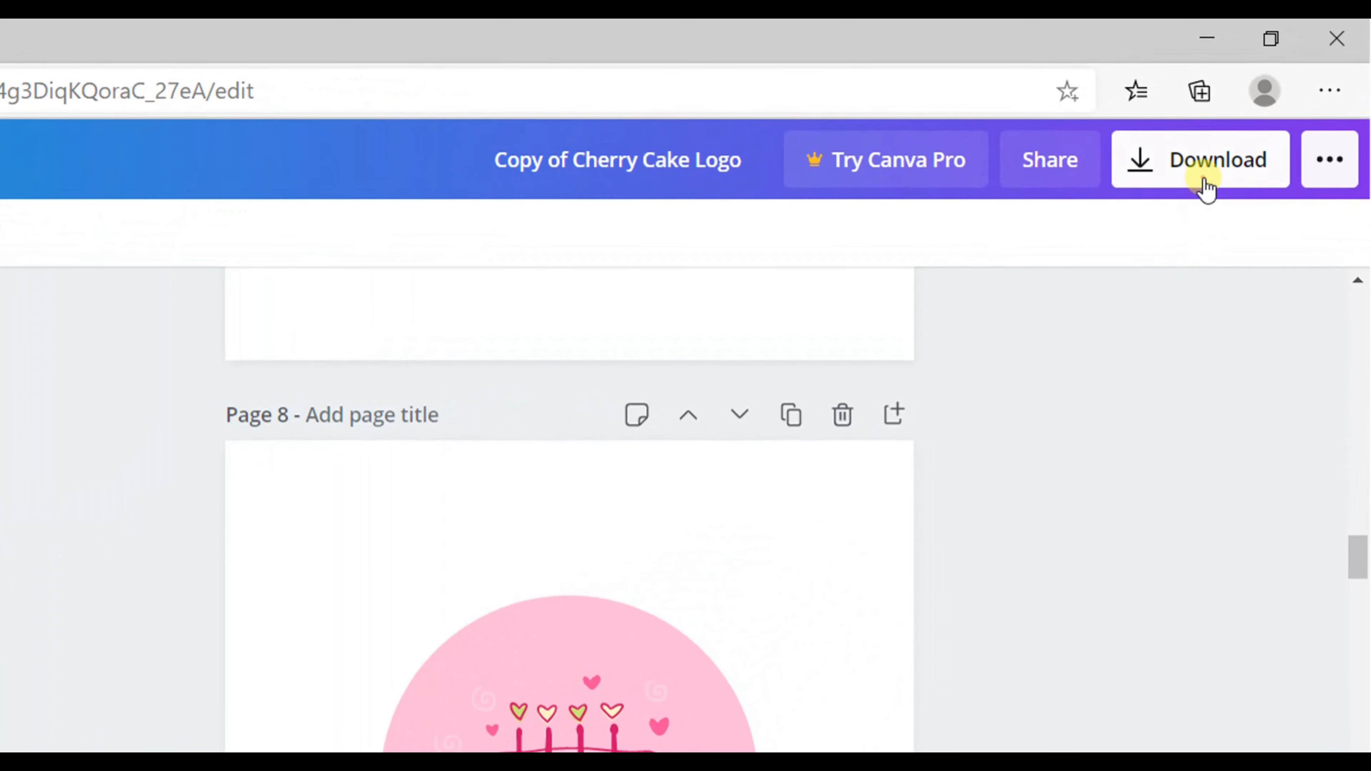
- Download only page 8 of the design as a PNG file
click(1205, 186)
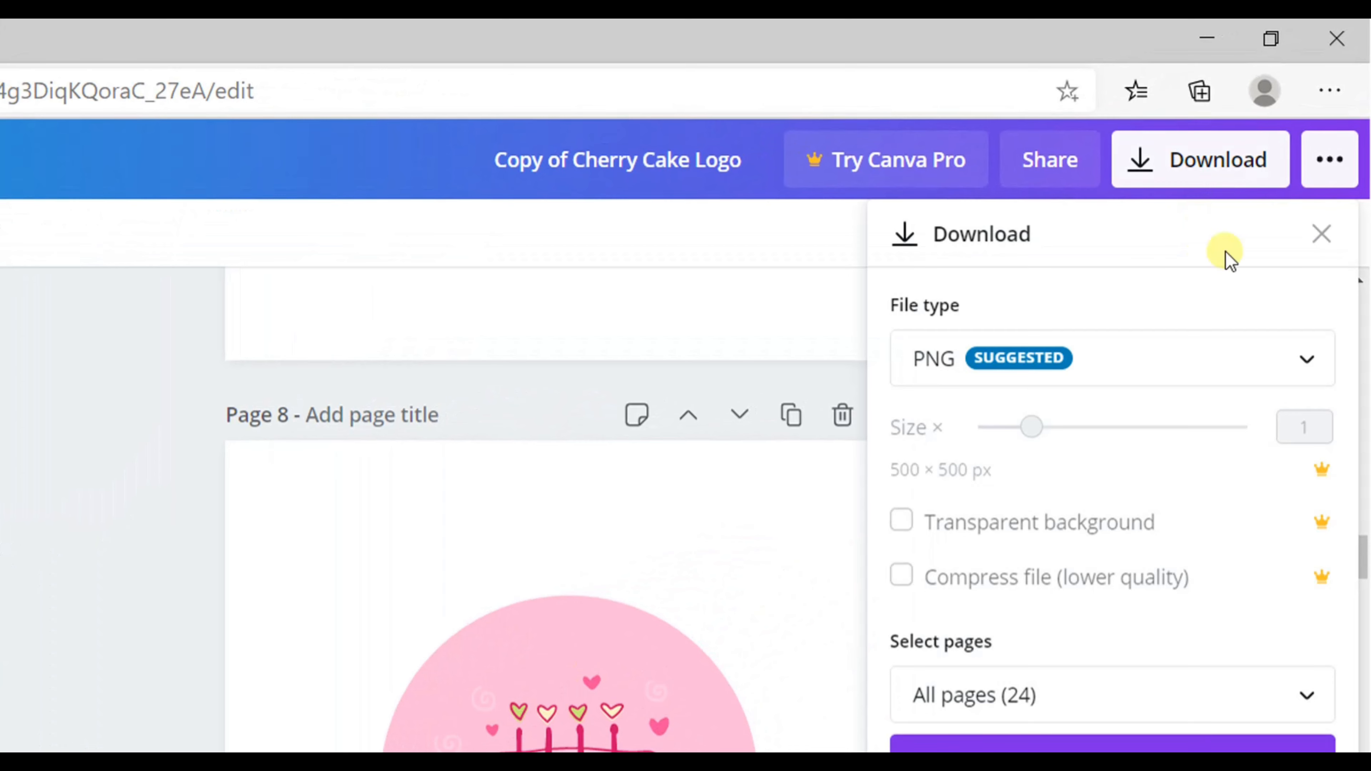
click(1224, 373)
click(1223, 371)
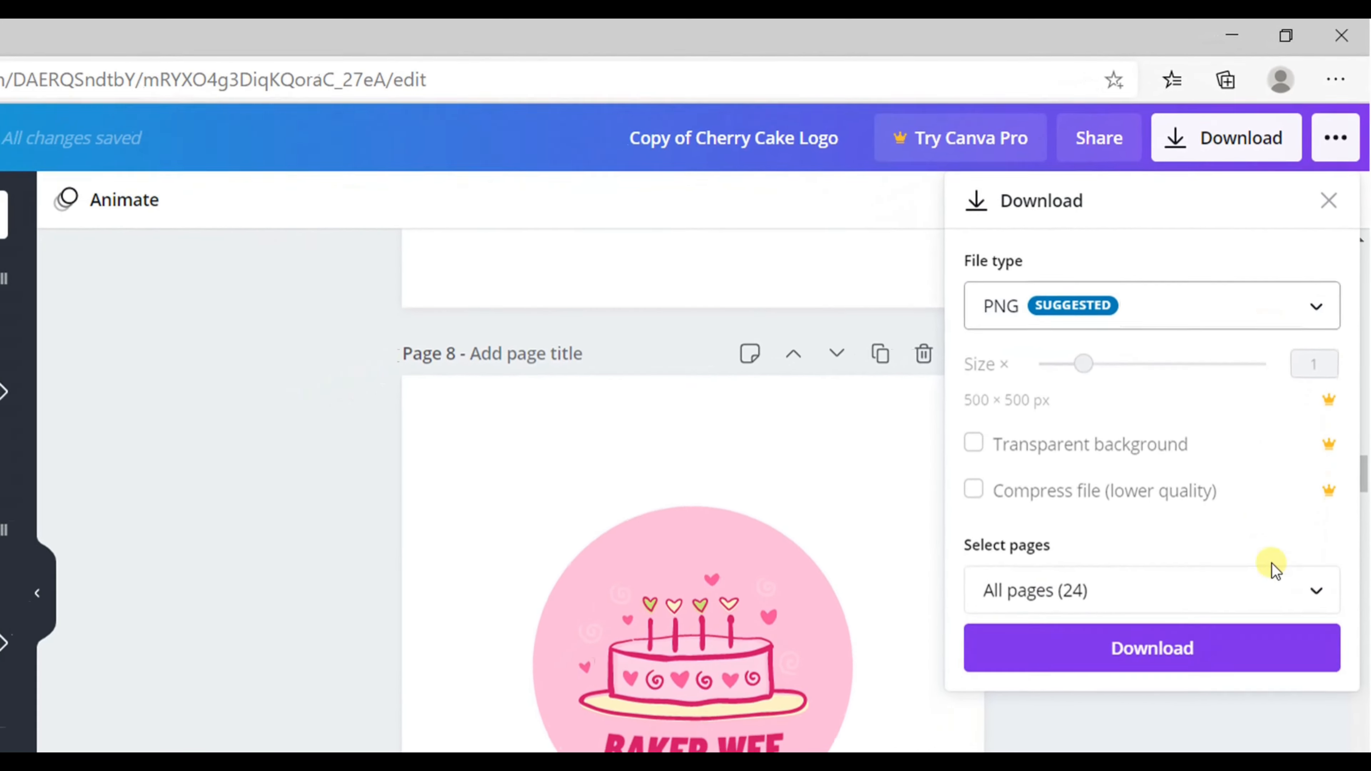
click(1272, 567)
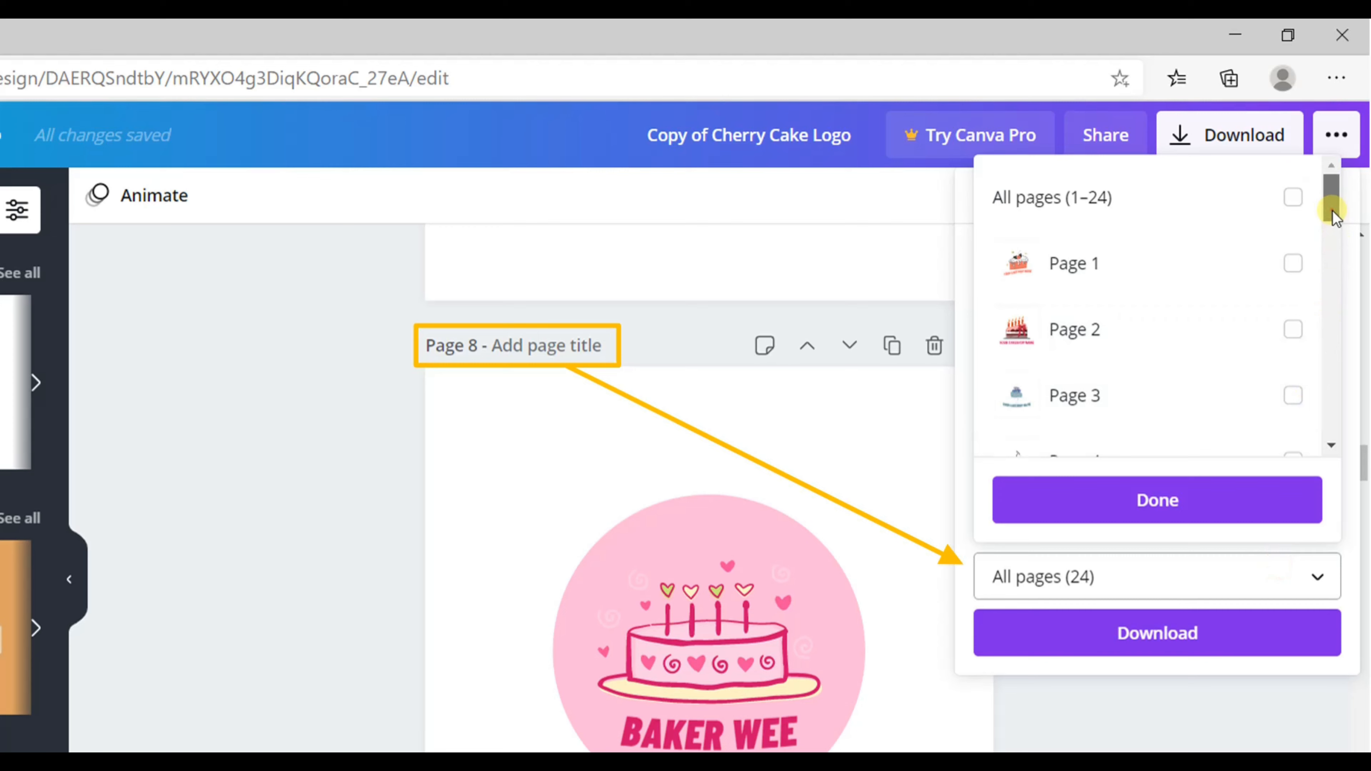
drag(1333, 211, 1337, 271)
click(1298, 346)
click(1228, 497)
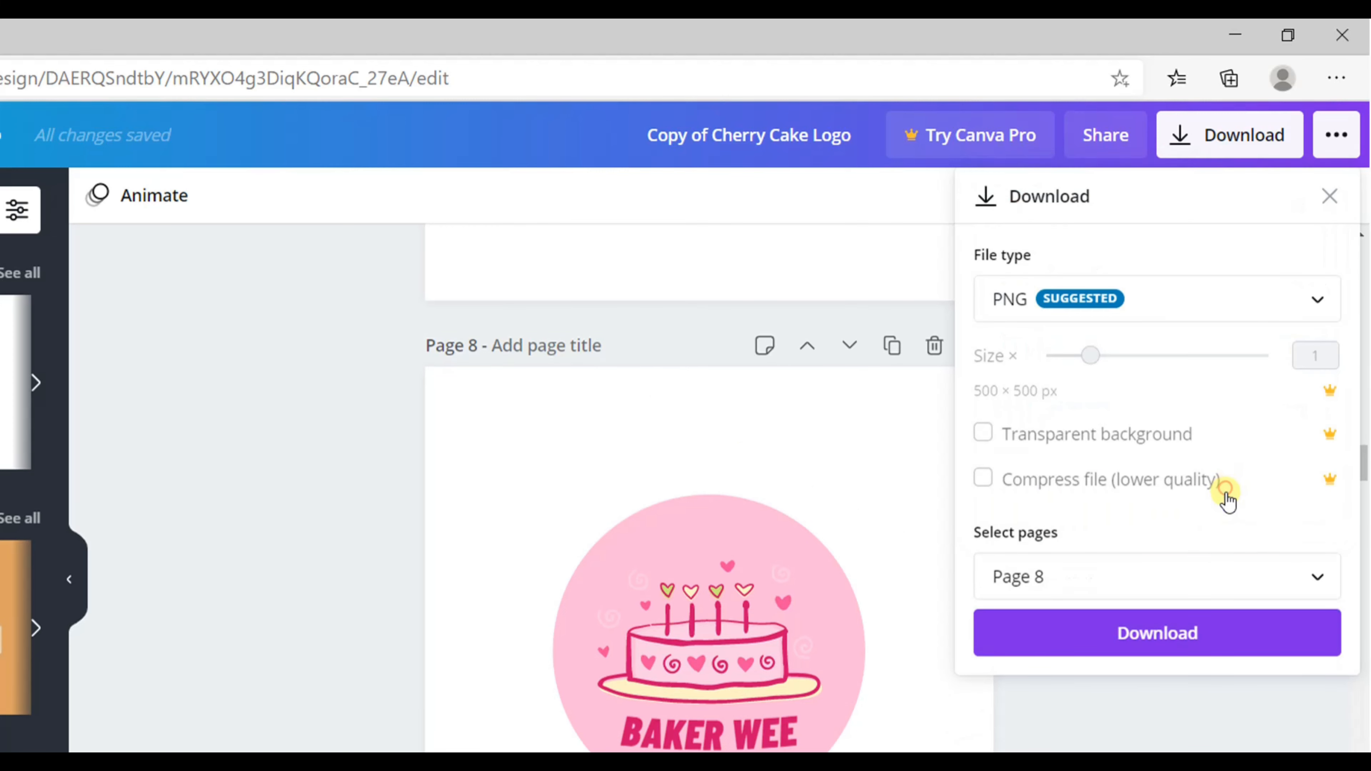
click(1199, 638)
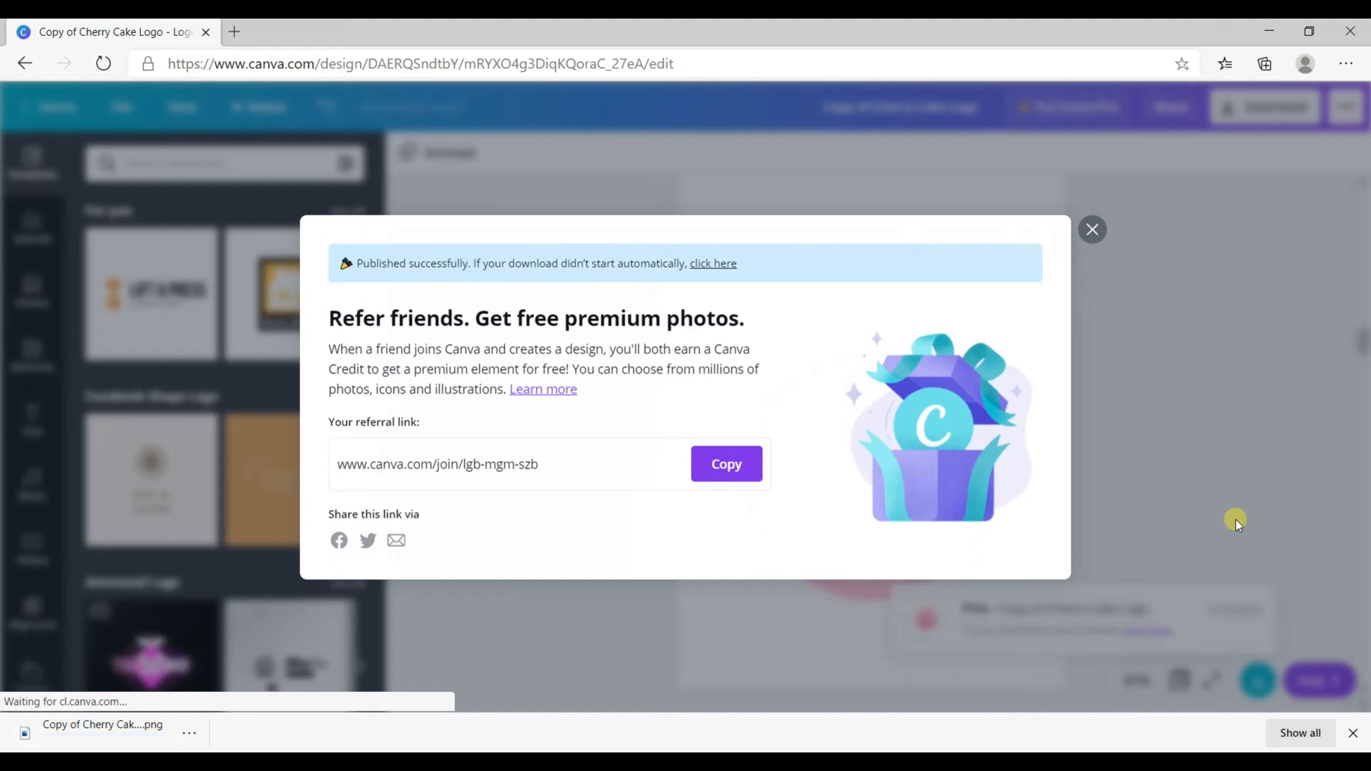
- Dismiss the referral prompt and open the downloaded PNG in Photos
click(1236, 523)
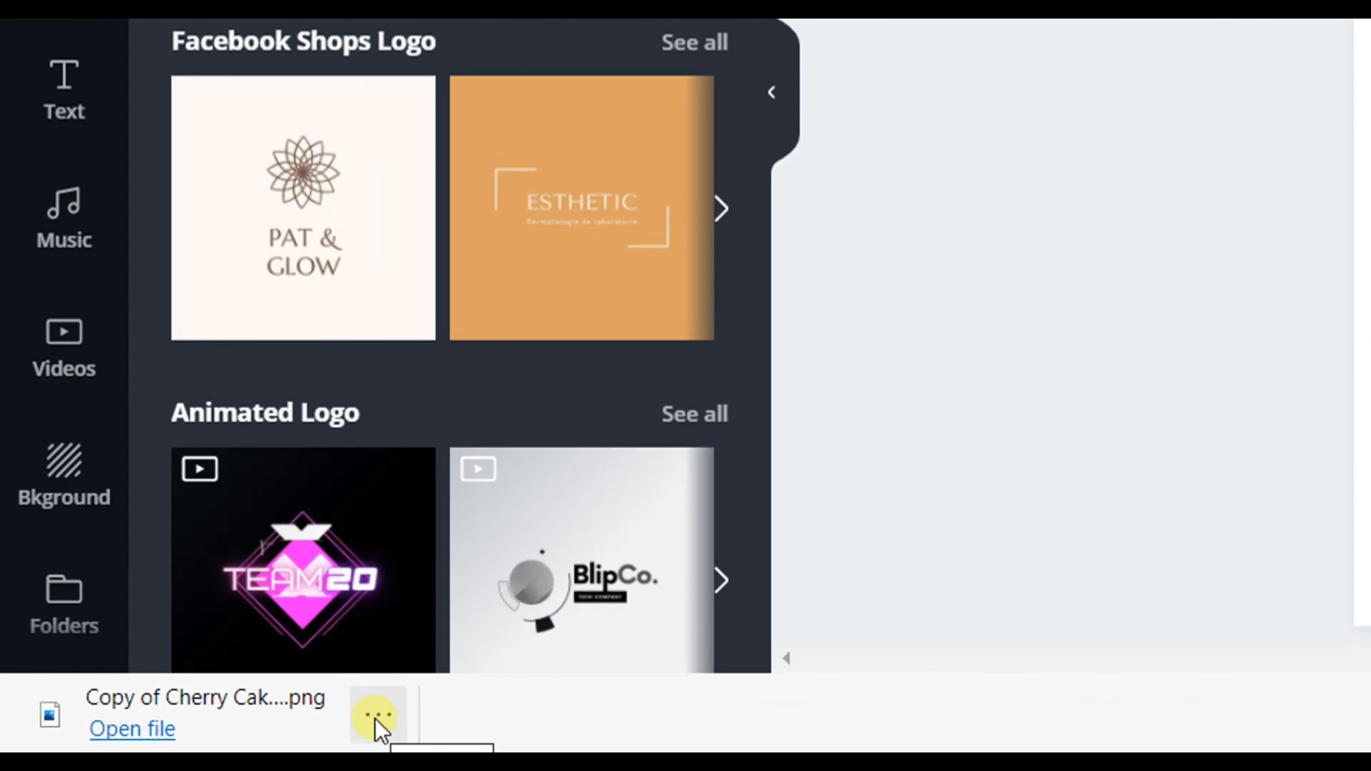
click(189, 733)
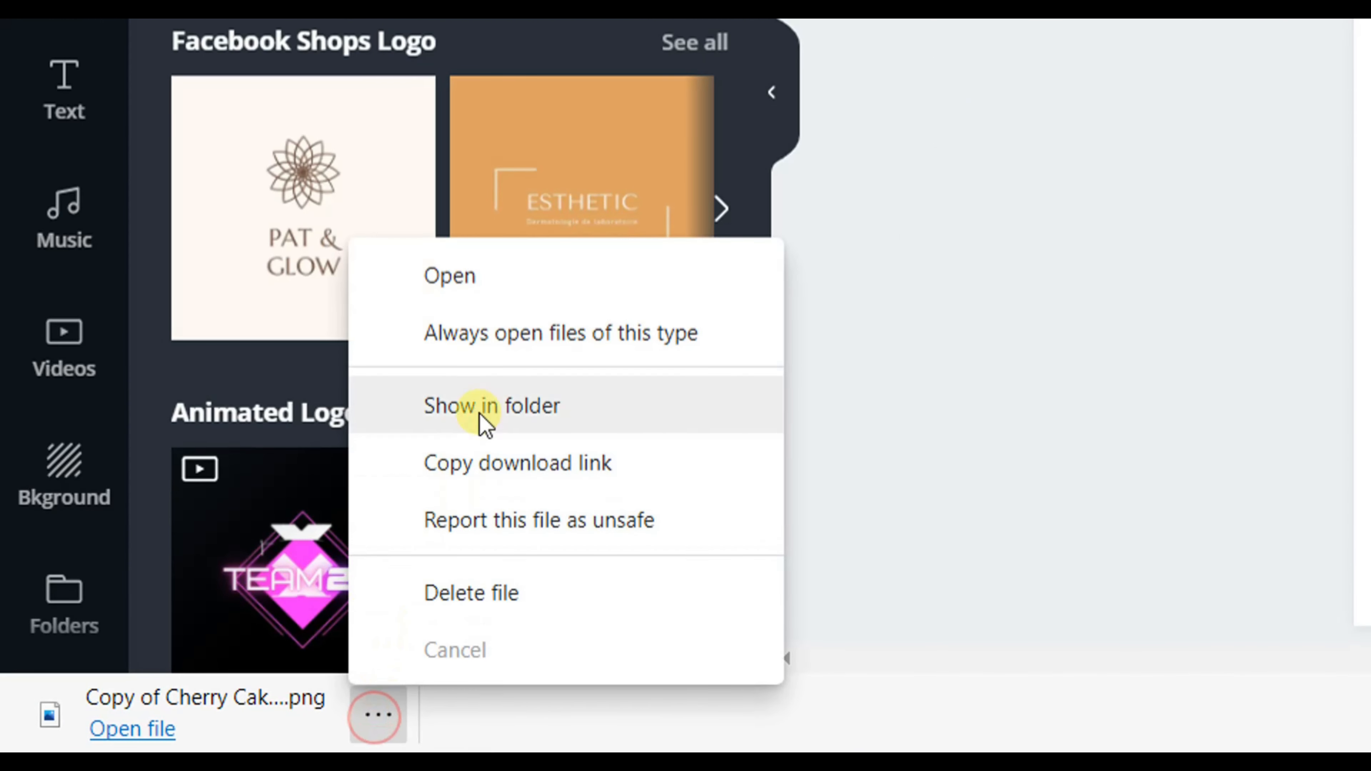
click(526, 286)
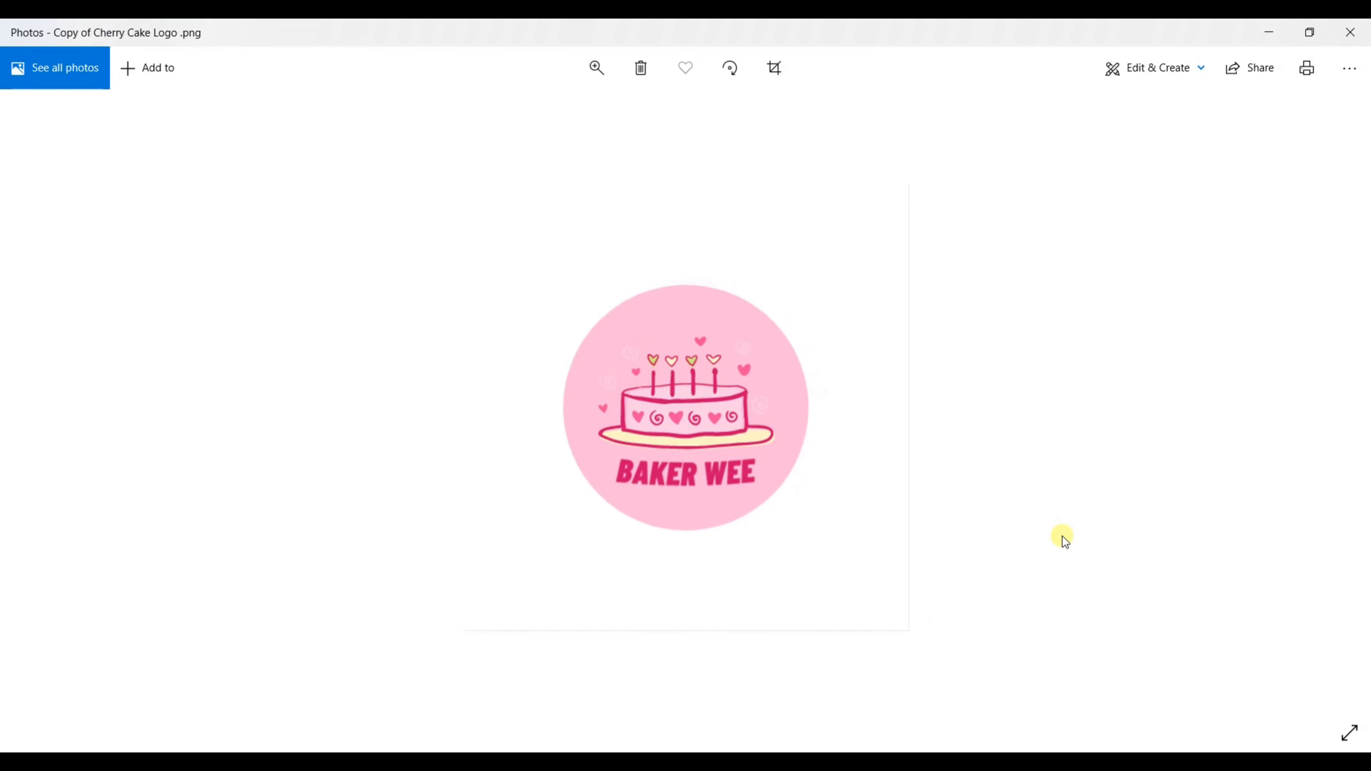